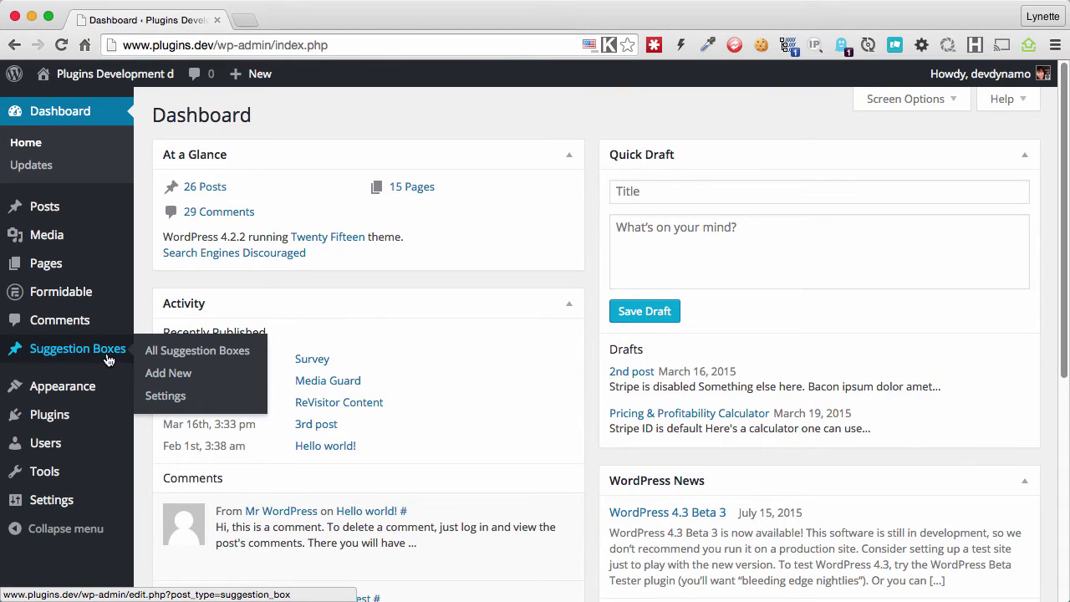
In Suggestion Box settings, enable Allow Public Voting, Allow Public Submission and Suggestion Auto Close.
left_click(177, 400)
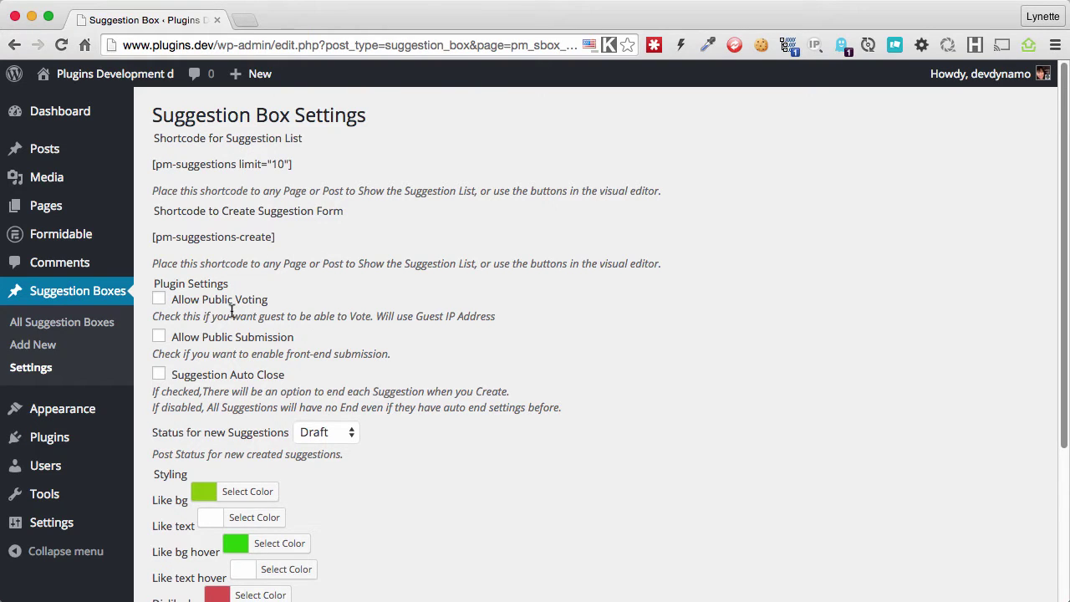
scroll(272, 294, "down", 2)
scroll(271, 294, "down", 1)
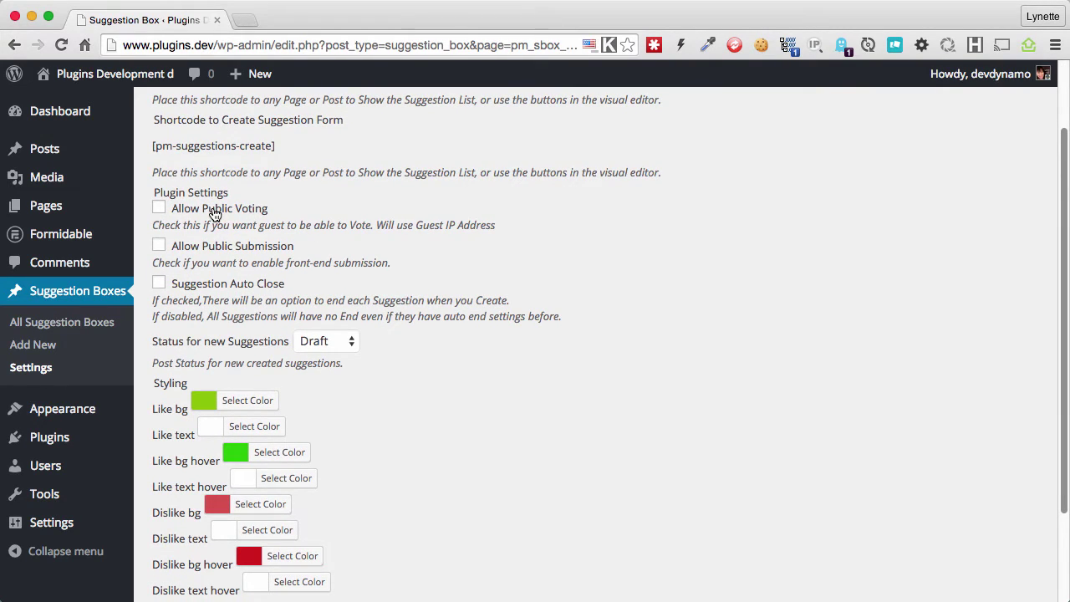
left_click(215, 215)
left_click(191, 248)
scroll(231, 288, "down", 1)
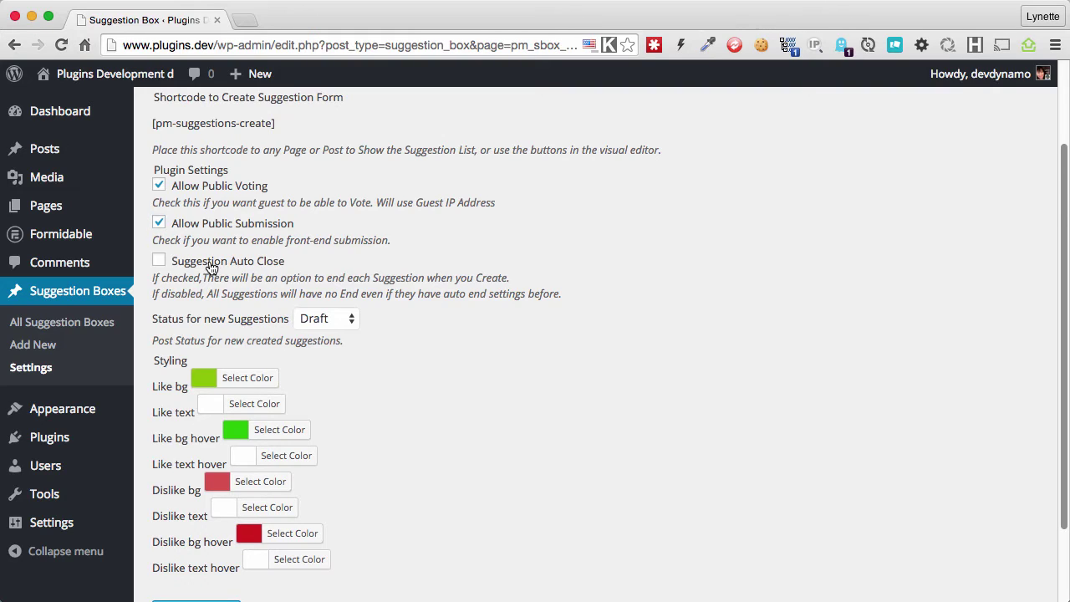
left_click(211, 263)
scroll(341, 266, "down", 1)
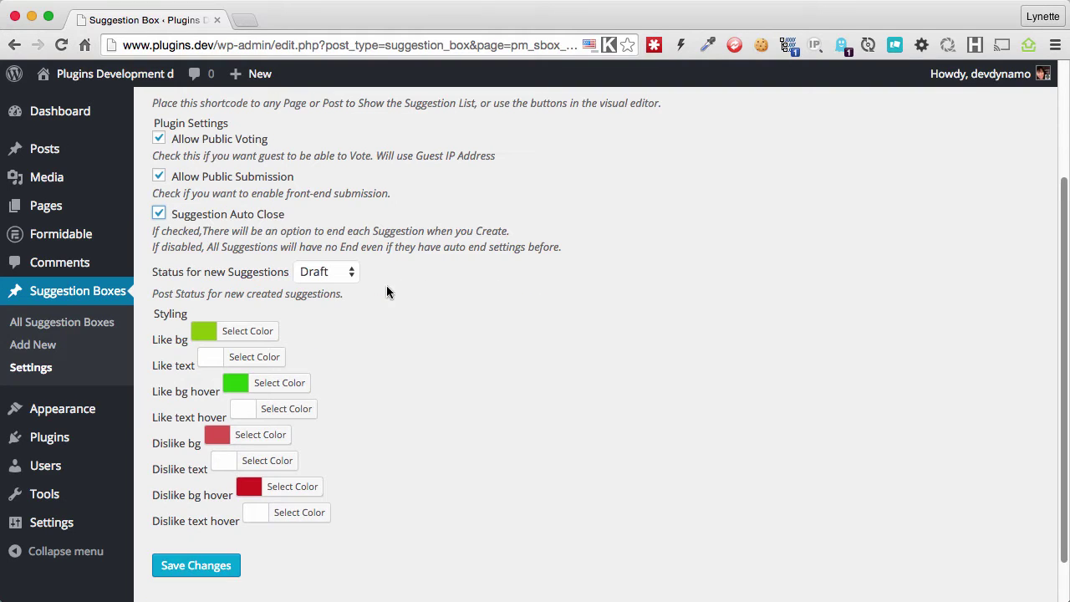
Keep the new-suggestion status at Draft and save the Suggestion Box settings.
left_click(330, 278)
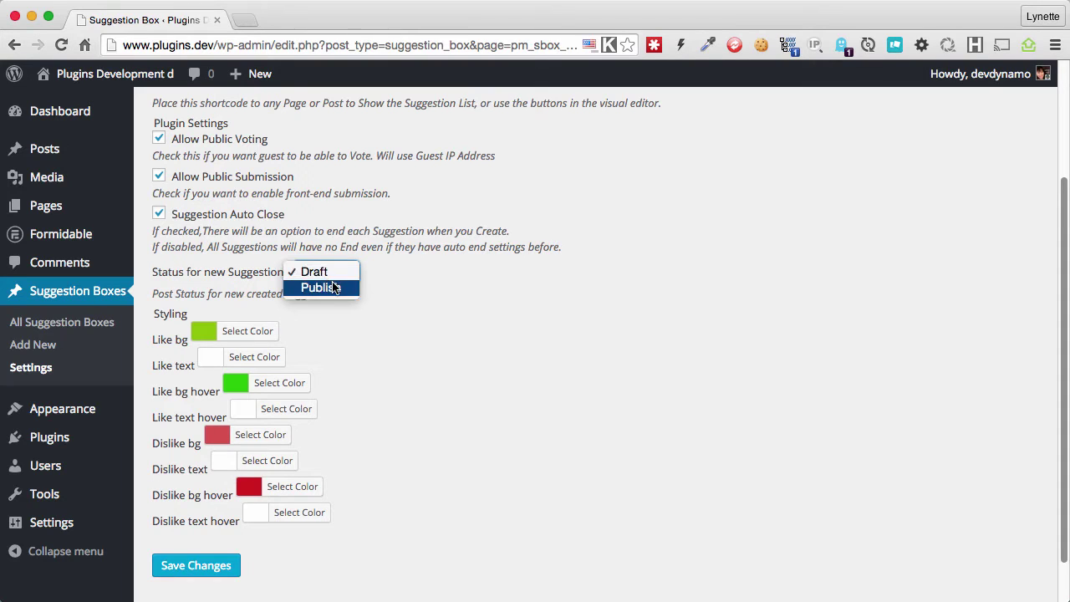
left_click(334, 288)
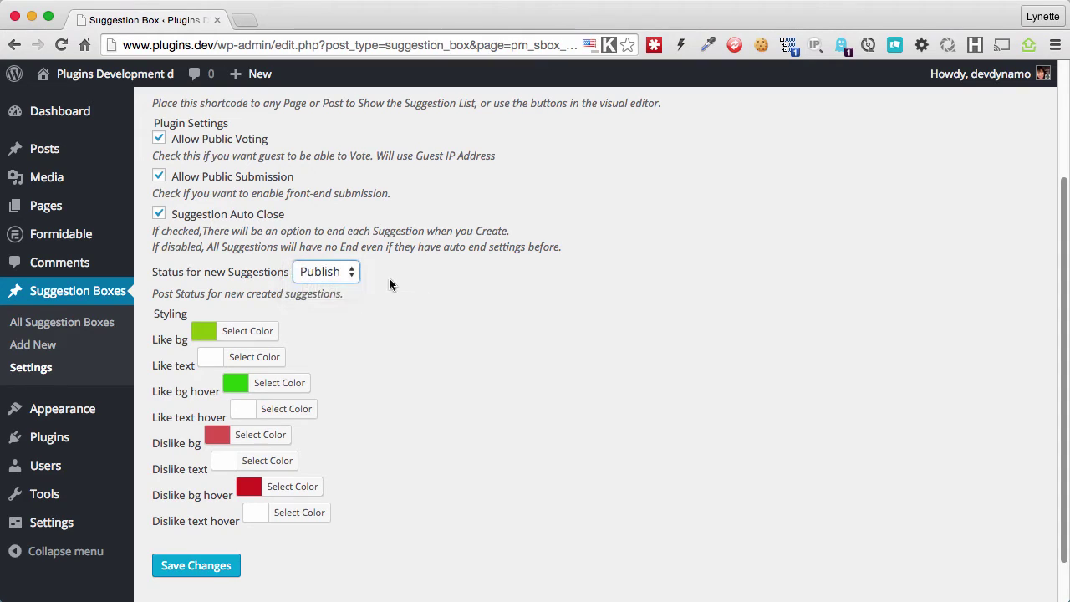
left_click(338, 272)
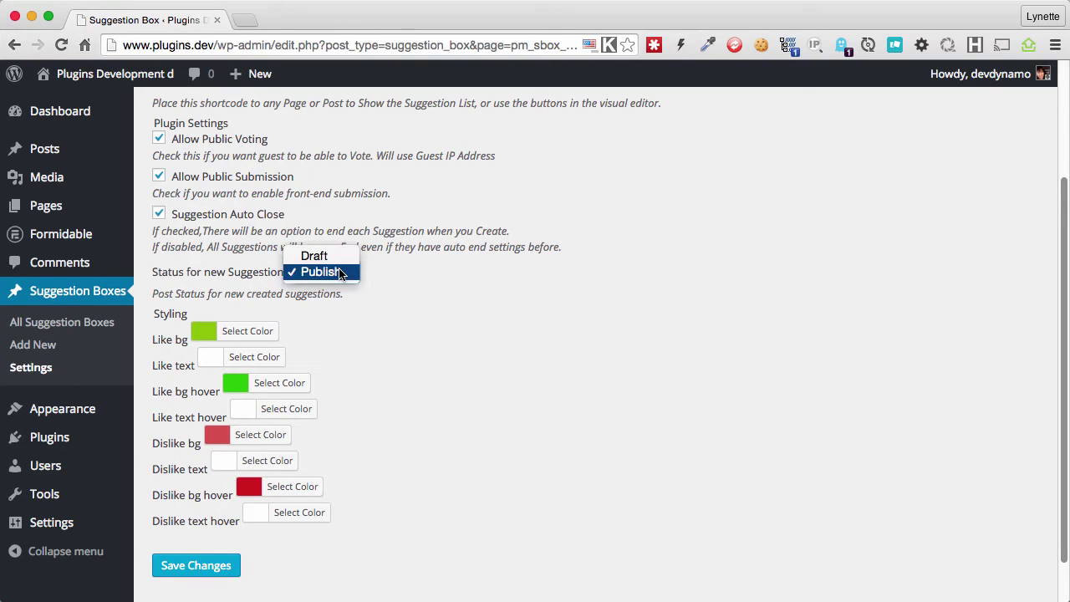
left_click(335, 256)
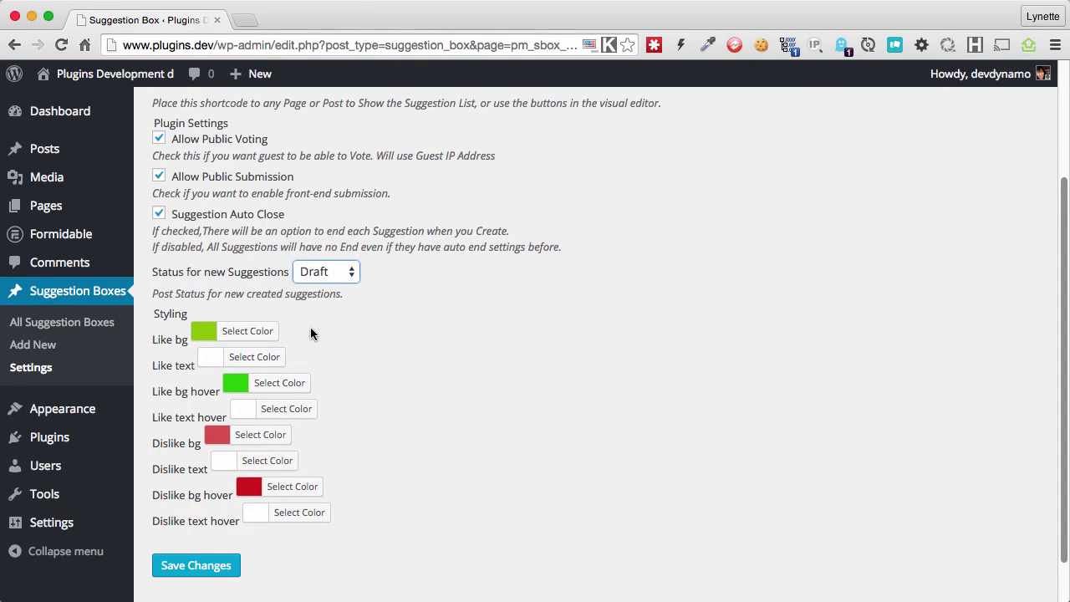
scroll(284, 310, "down", 2)
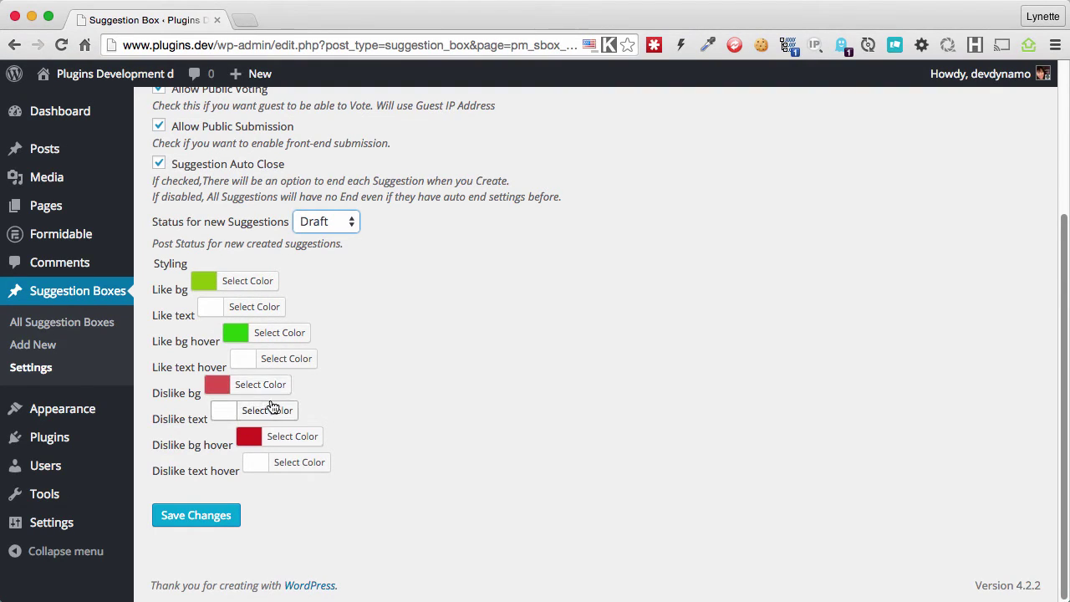
left_click(247, 281)
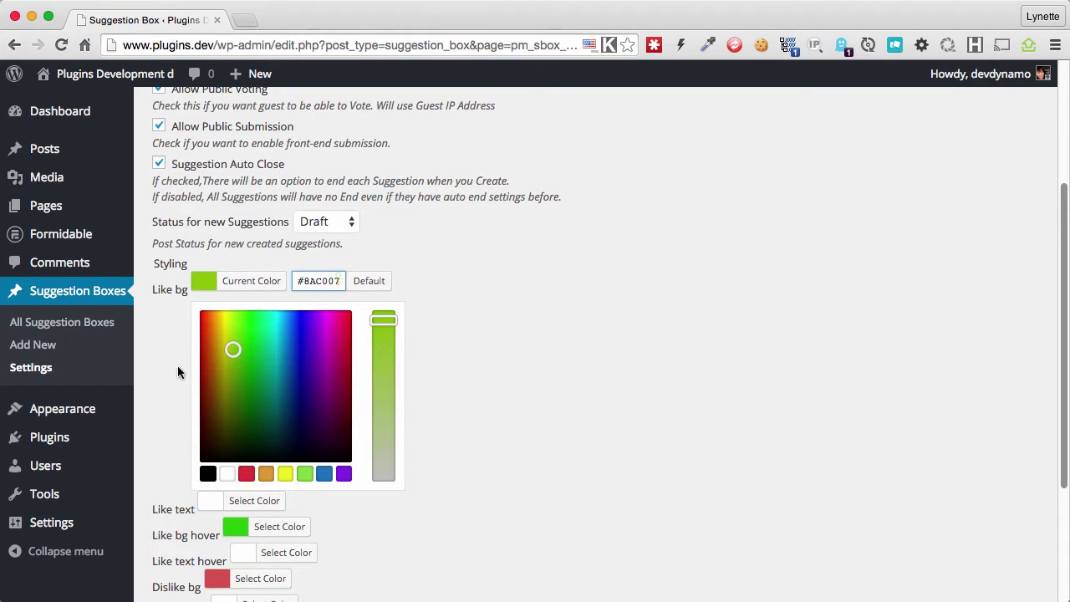
left_click(497, 349)
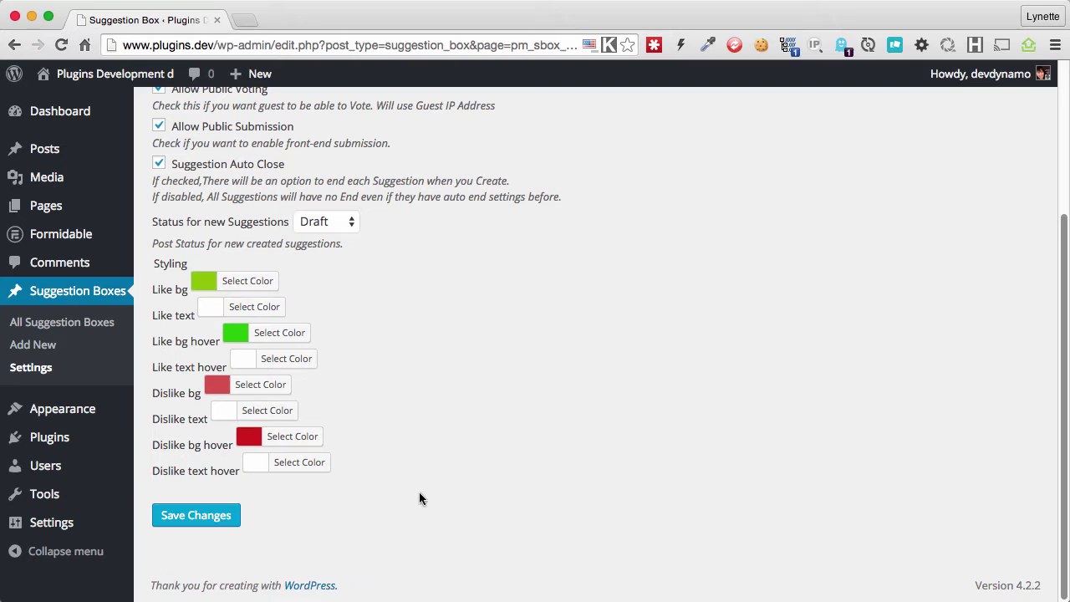
left_click(194, 518)
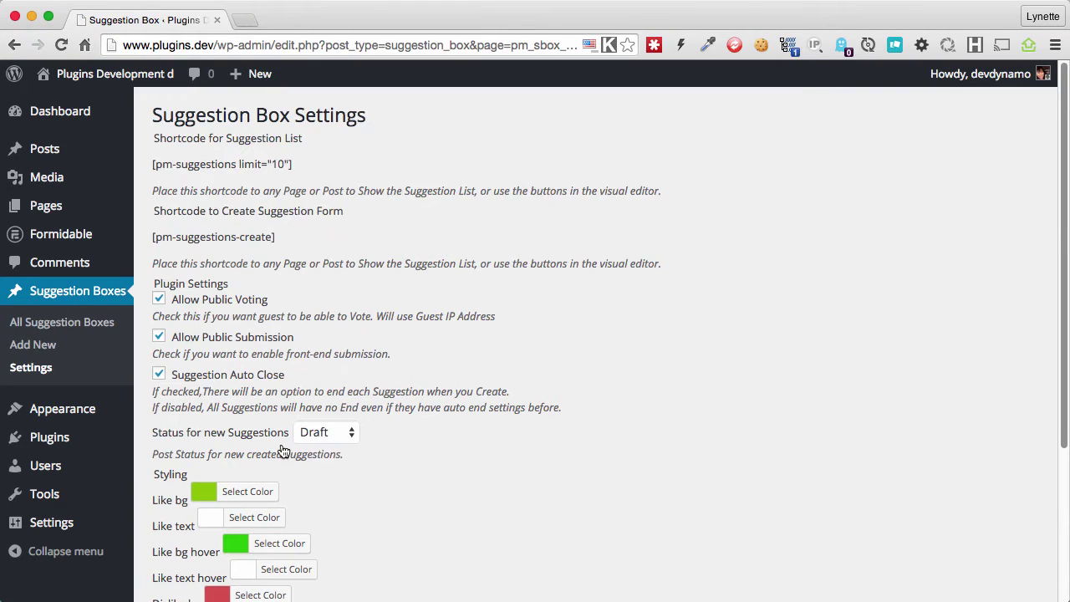
Create a suggestion box titled 'Add Course Suggestions' with the course-suggestion question as its body.
left_click(93, 355)
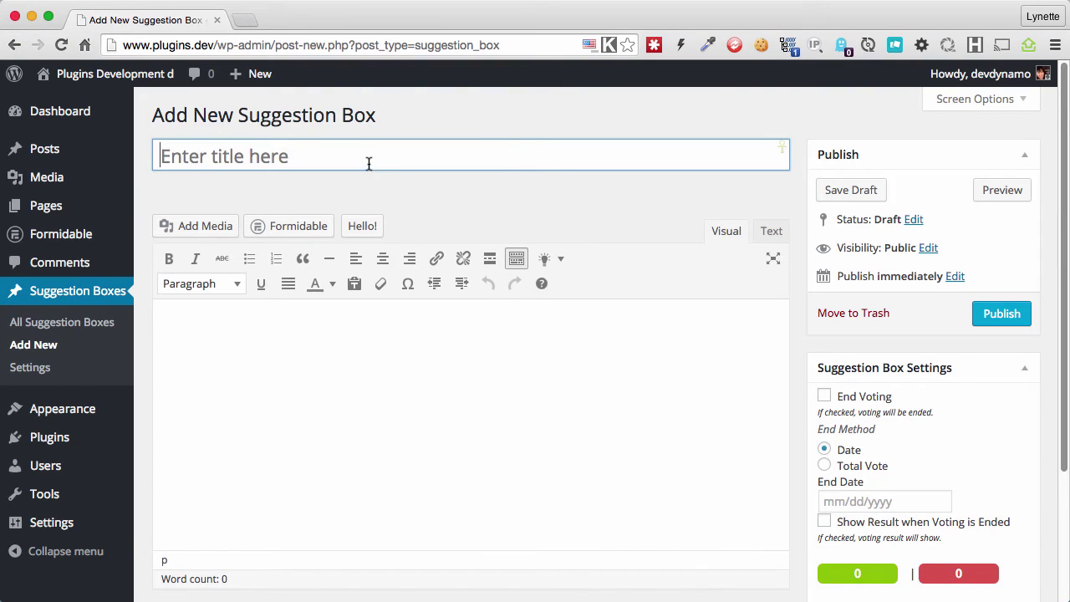
left_click(368, 163)
key("super+shift+v")
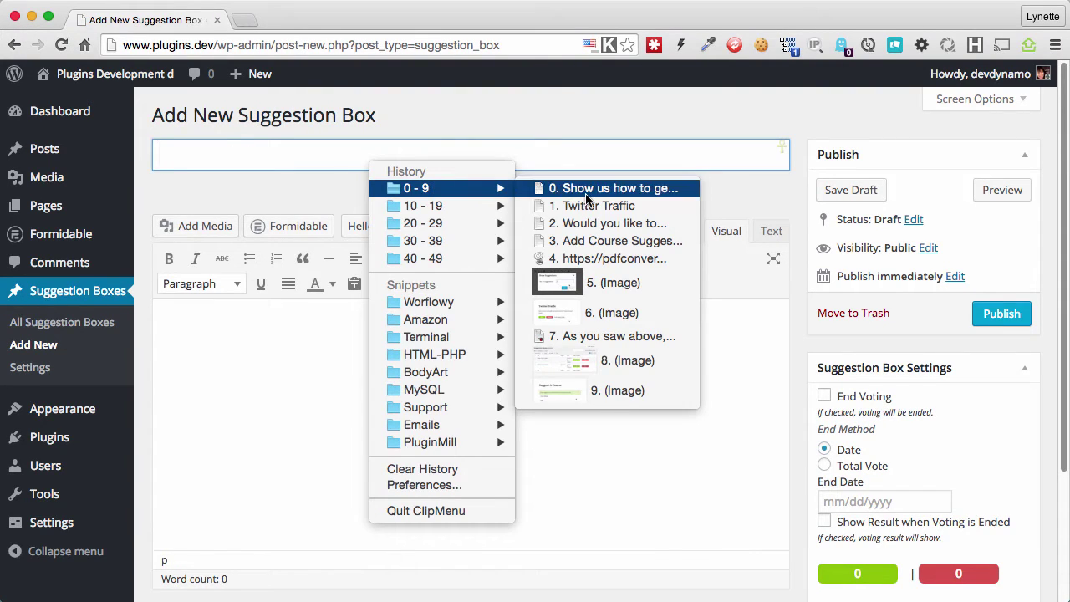
left_click(586, 241)
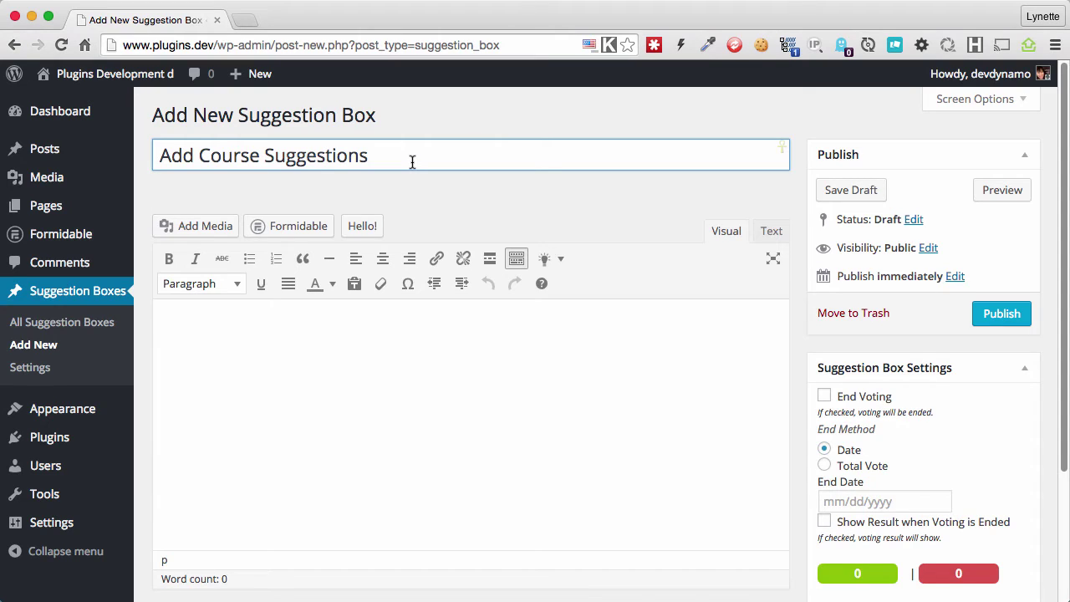
left_click(222, 386)
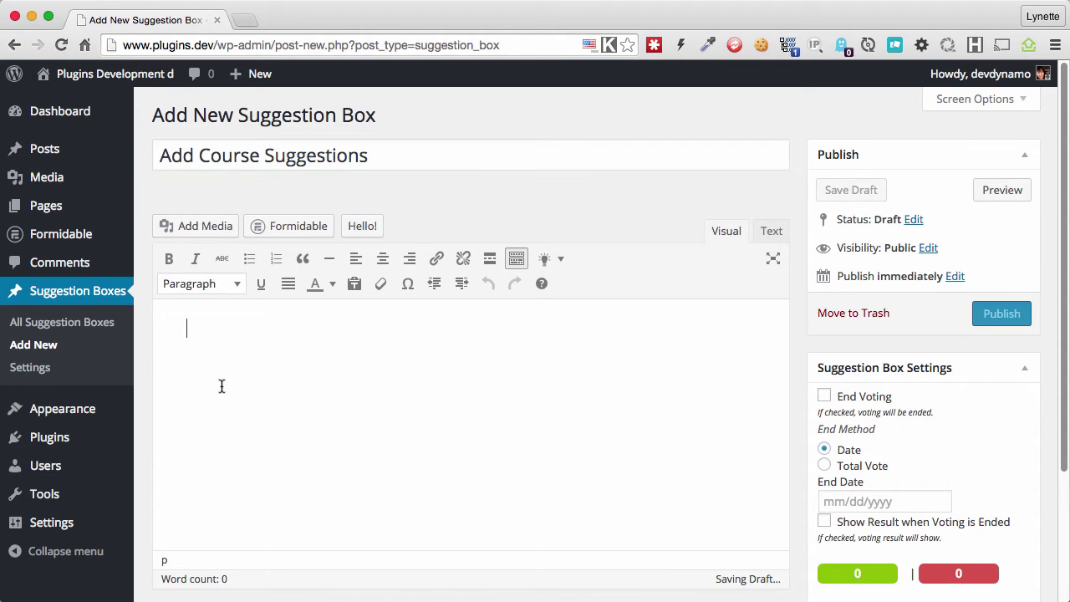
type("Would you like to have a place to submit course suggestions and vote for the courses you'd like to see?")
left_click(590, 439)
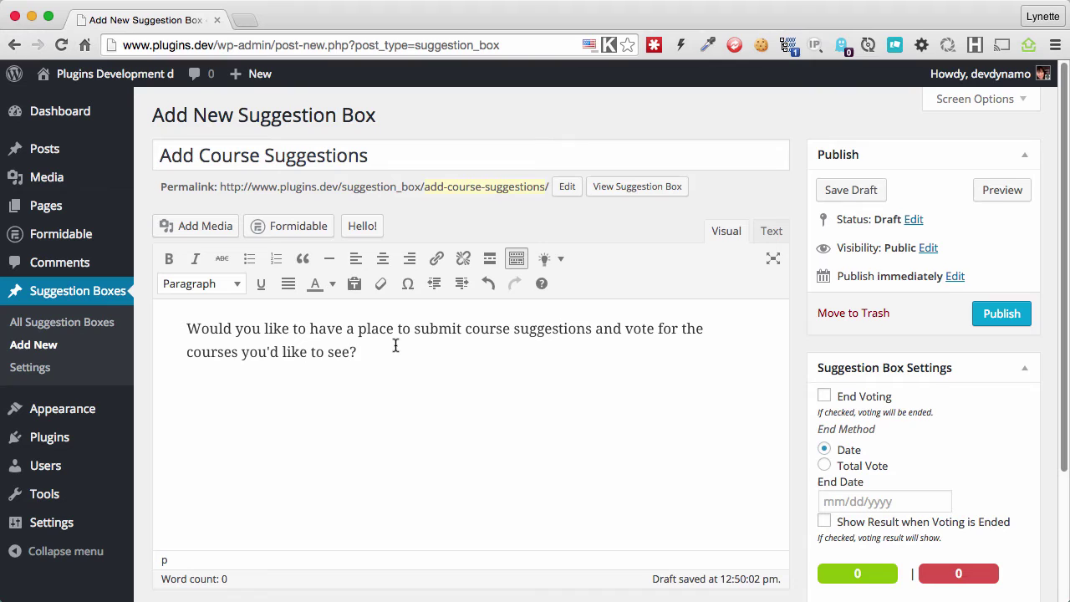
Set the voting End Method to Total Vote with 105 votes.
scroll(815, 389, "down", 1)
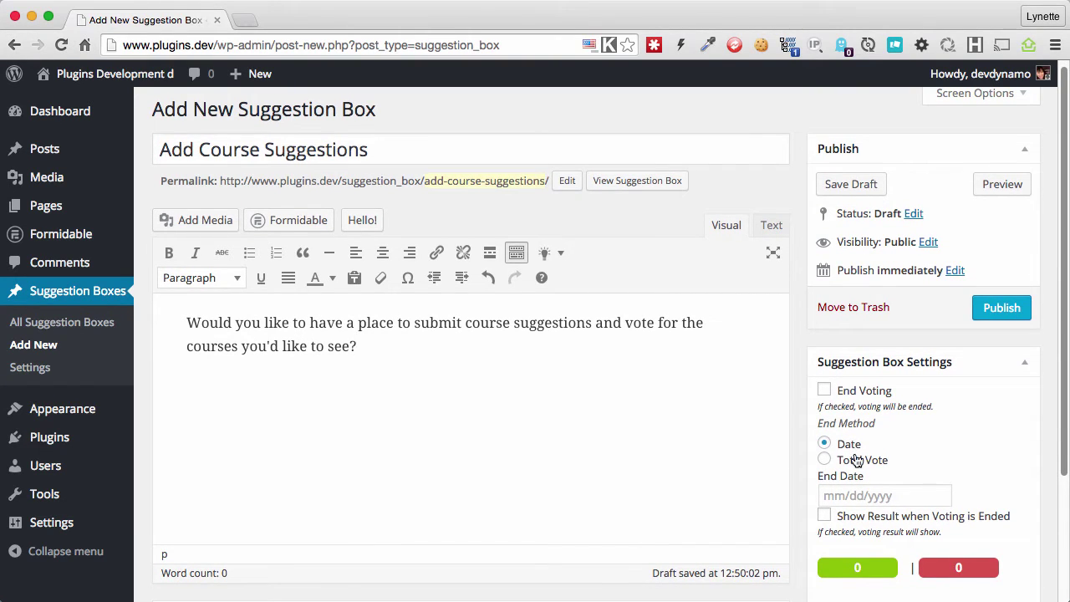
left_click(854, 495)
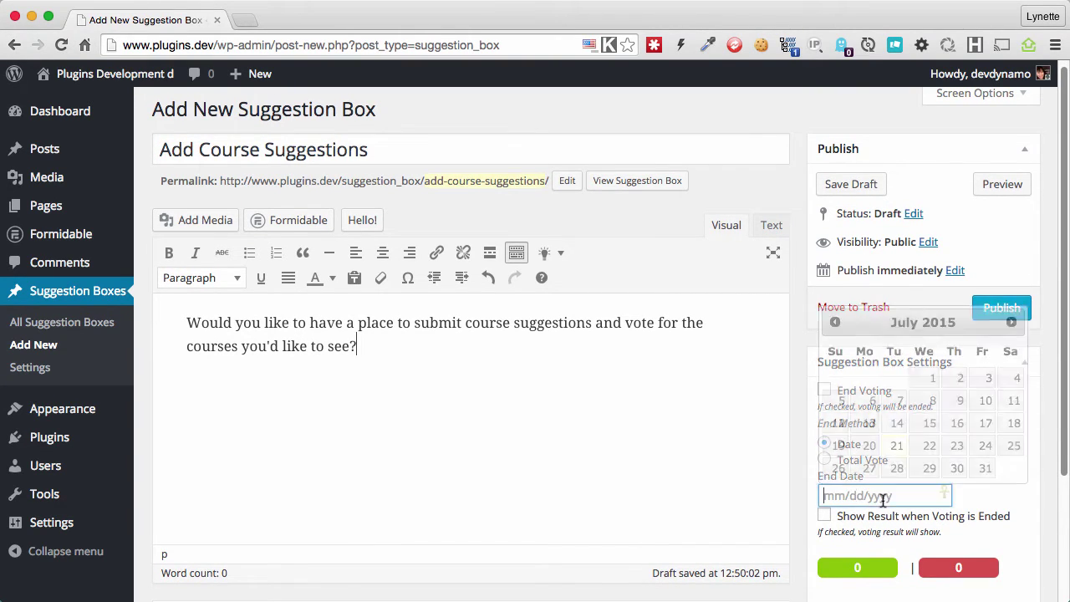
left_click(930, 470)
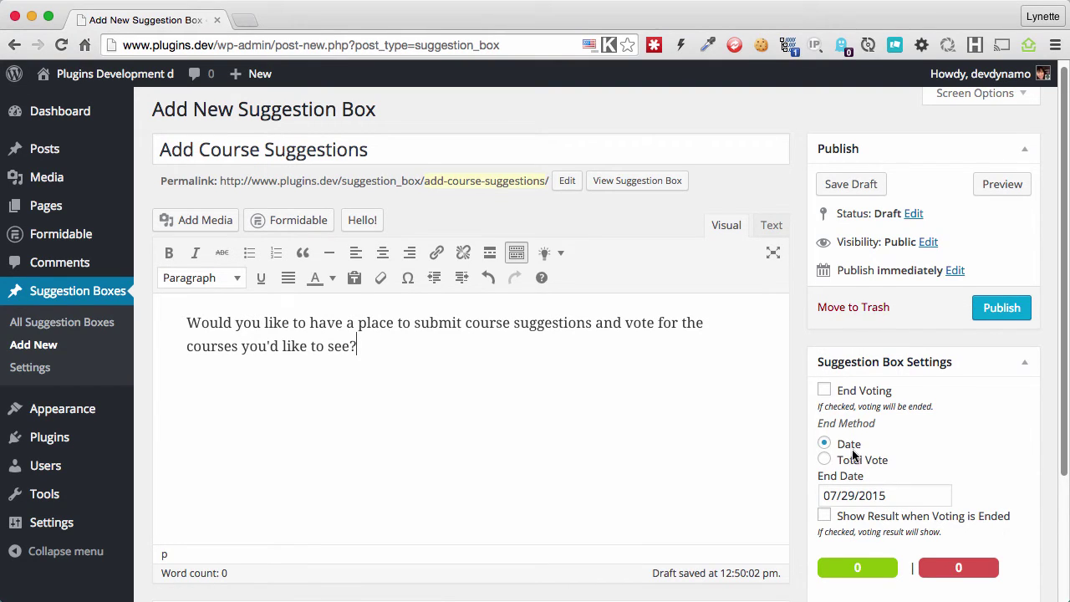
left_click(853, 461)
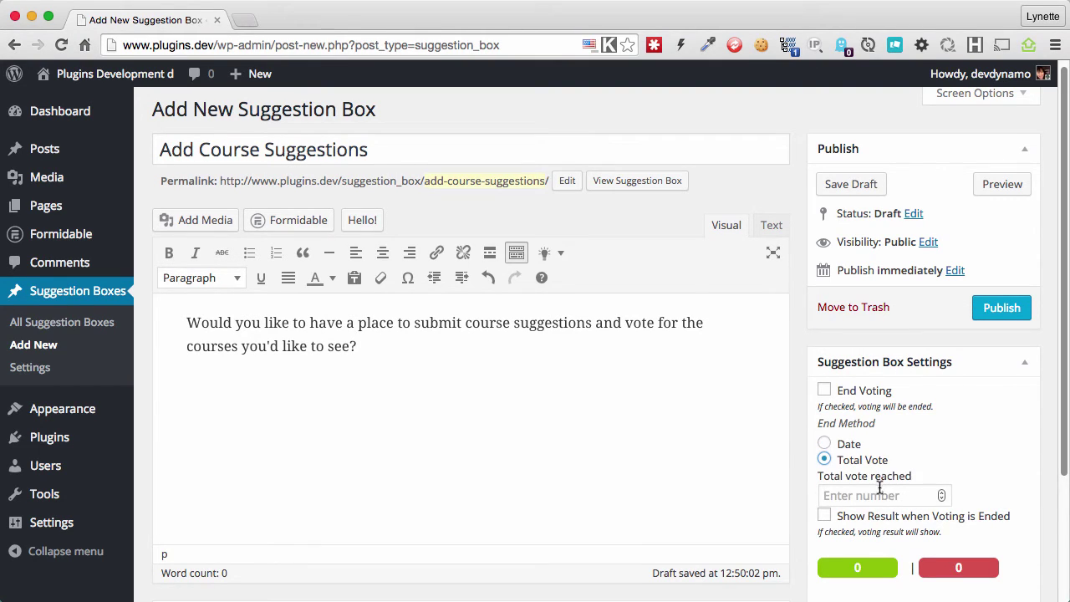
double_click(942, 495)
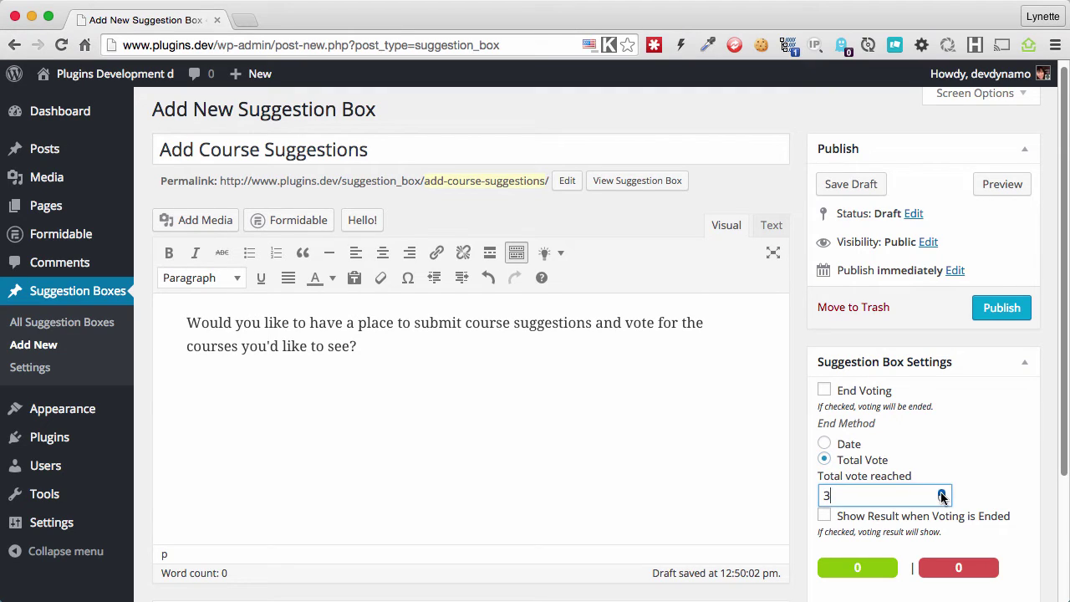
left_click(943, 493)
double_click(921, 493)
type("10")
type("5")
scroll(987, 393, "down", 2)
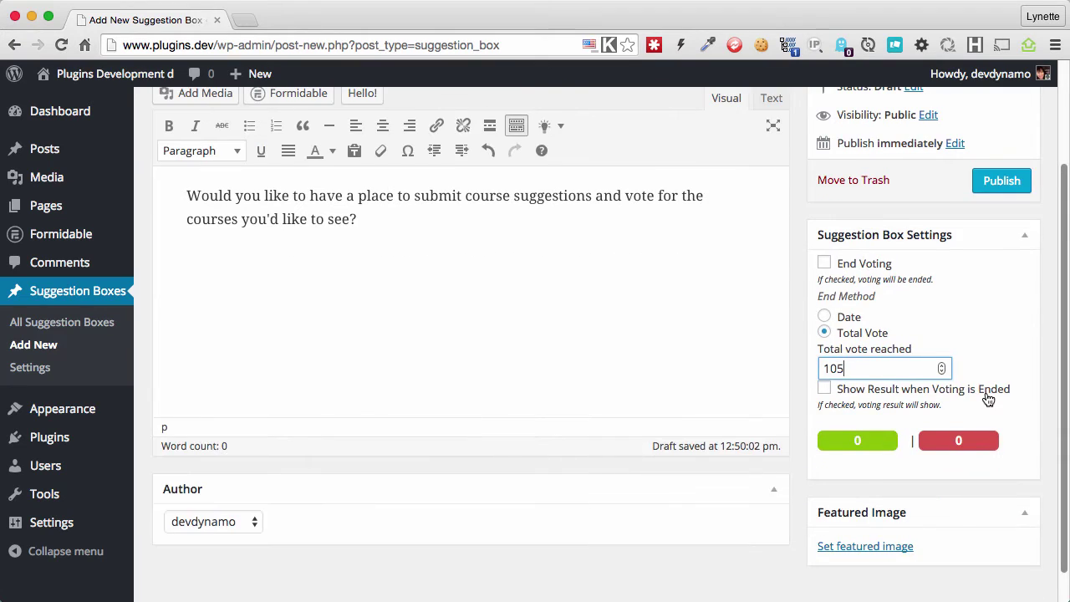
scroll(987, 393, "up", 3)
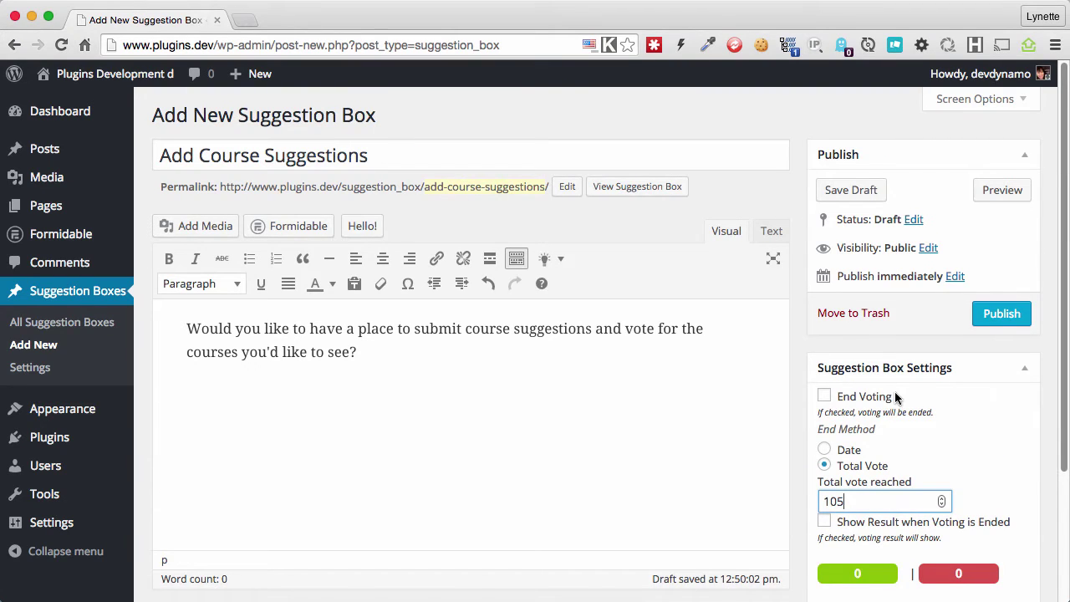
Publish 'Add Course Suggestions', view it live, cast one Dislike vote and reload.
left_click(1002, 311)
left_click(284, 156)
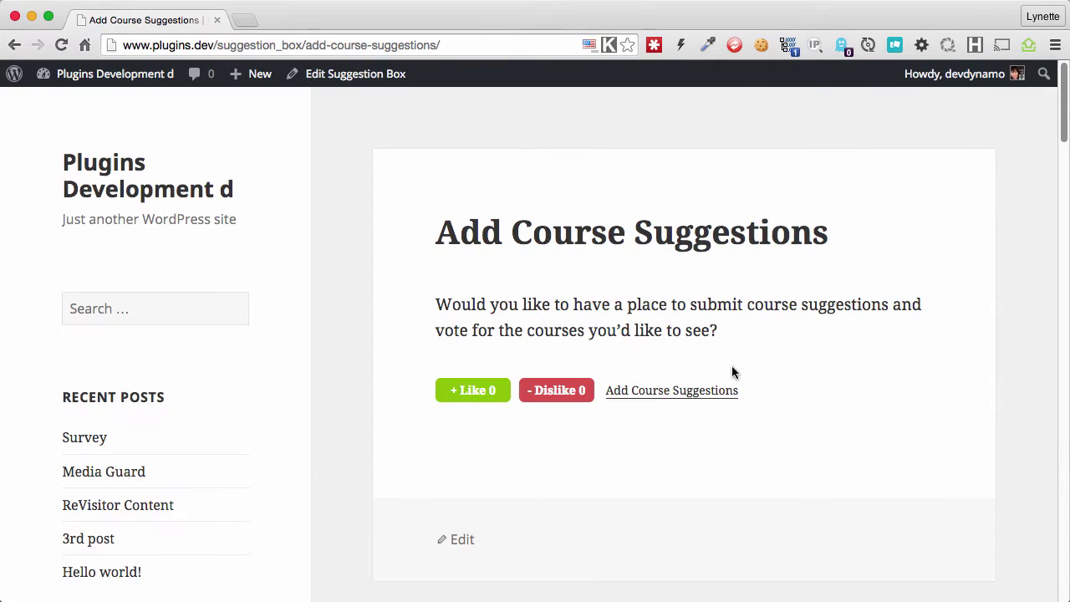
left_click(547, 393)
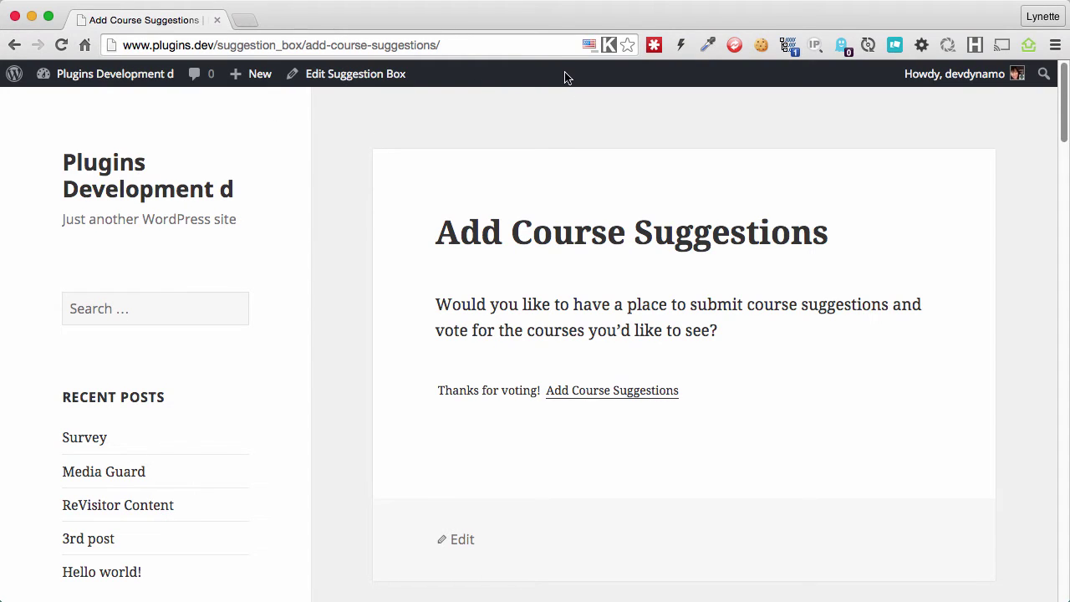
key("super+r")
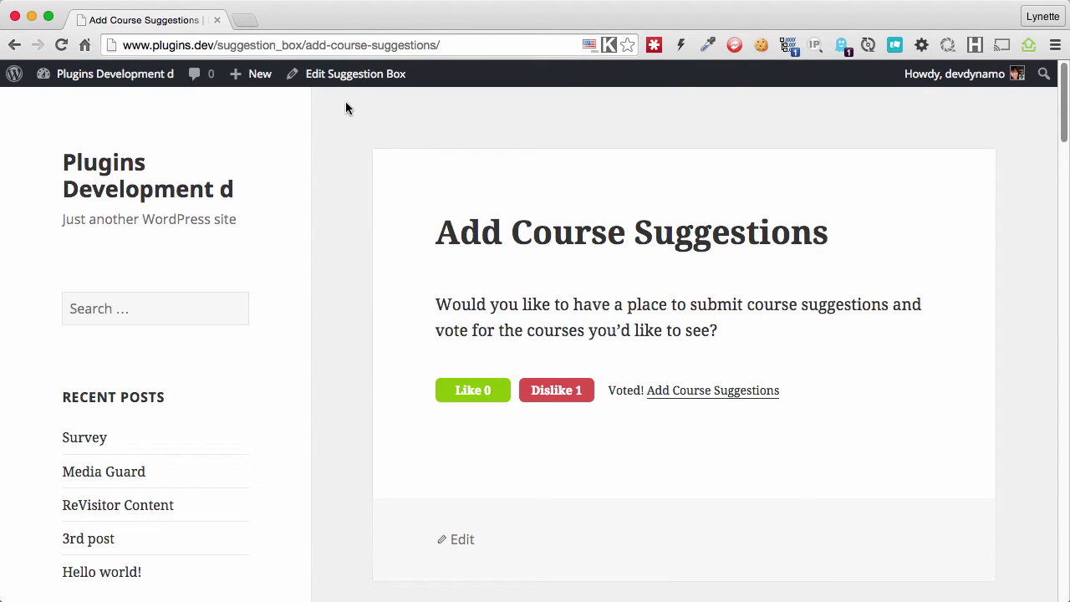
mouse_move(114, 73)
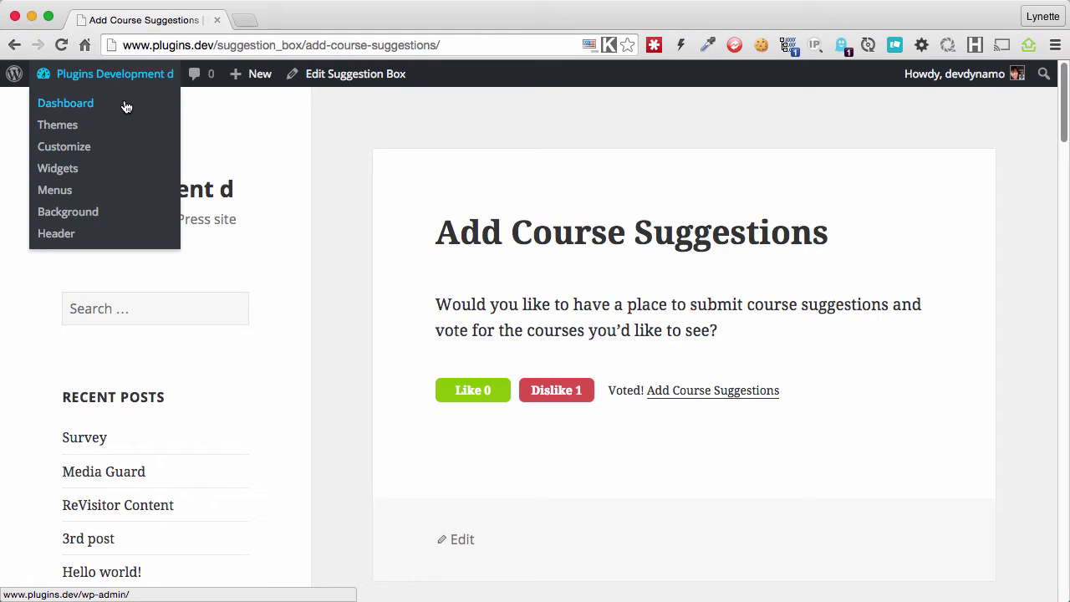
Create page 'Send Us Your Suggestions' with body 'We'd like to hear from you. What would you like to see on this site?'.
left_click(125, 105)
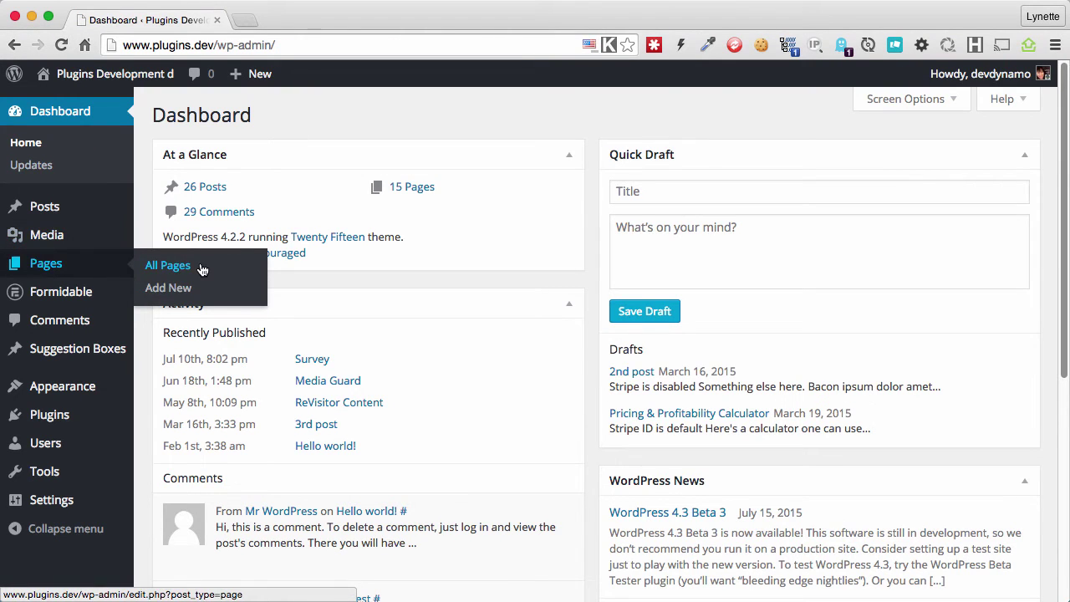
left_click(186, 297)
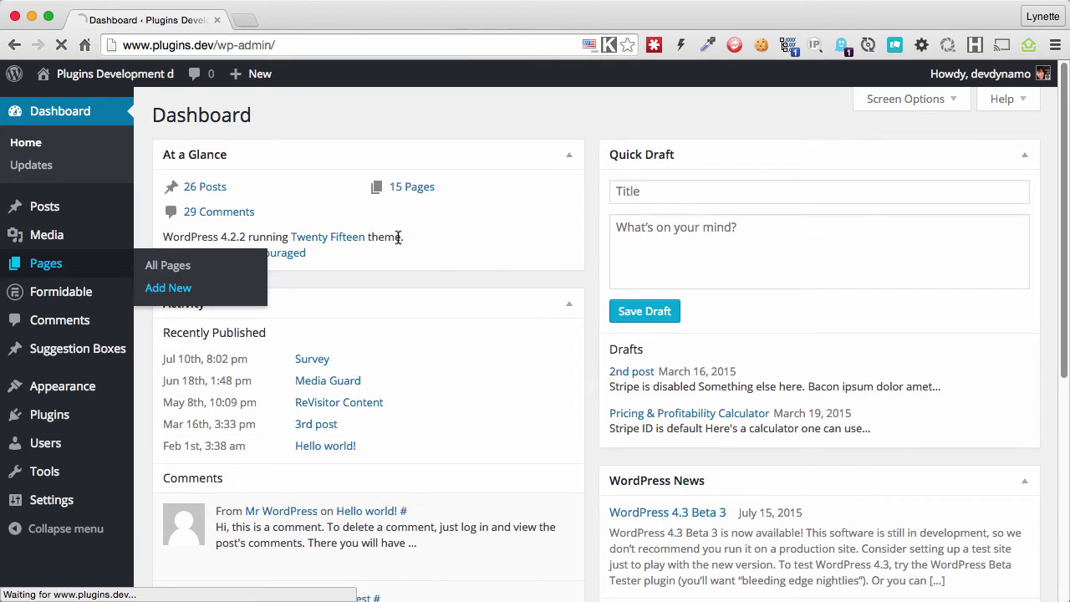
type("Send ")
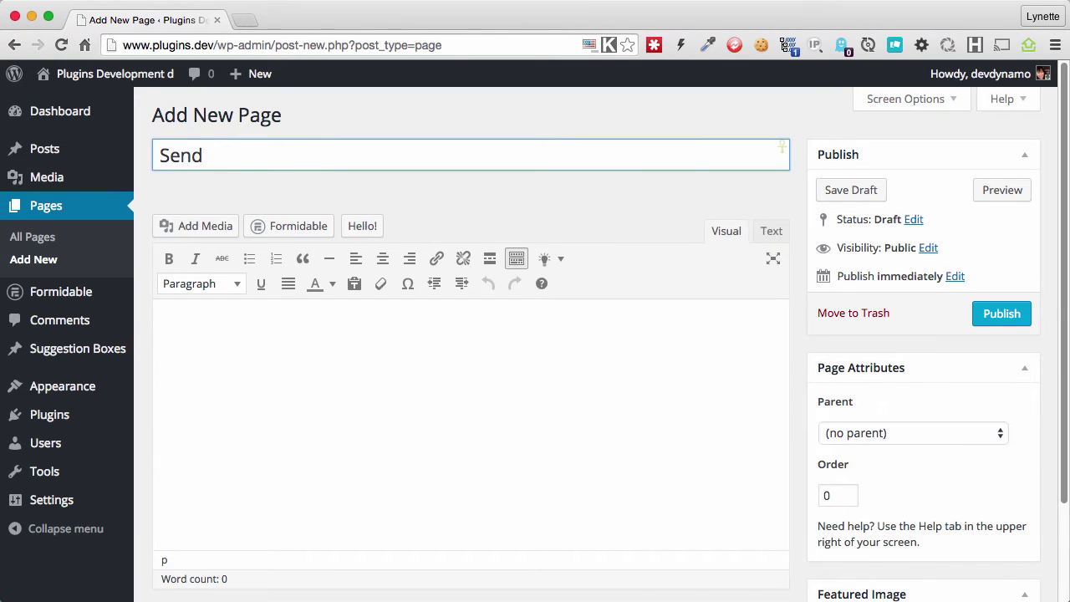
type("Us Your Suggestions")
left_click(408, 354)
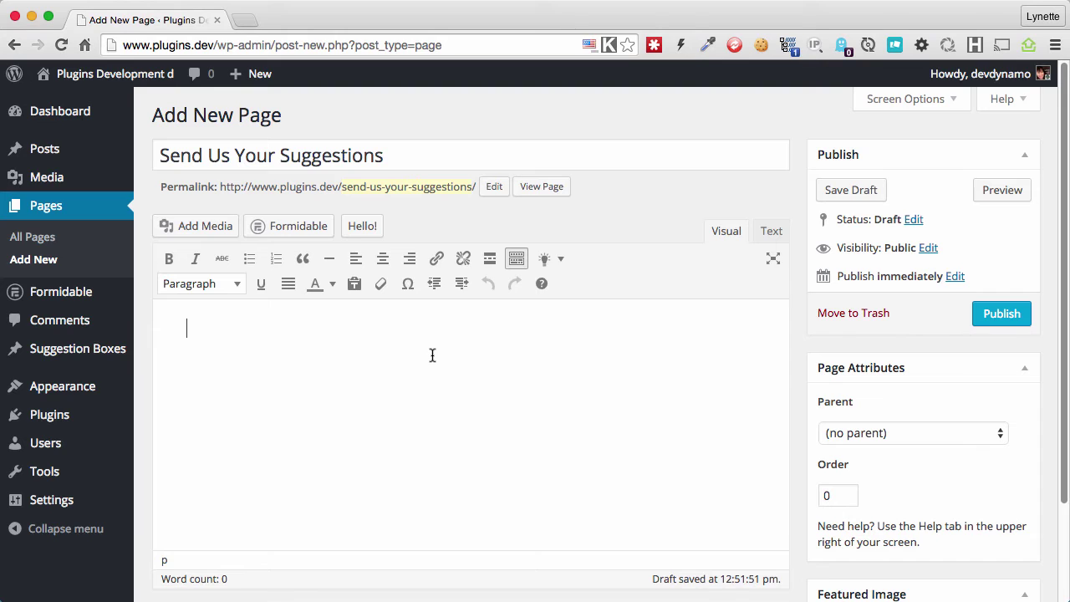
type("We'd like to hear from you. What would you like to see on this site?")
key("Return")
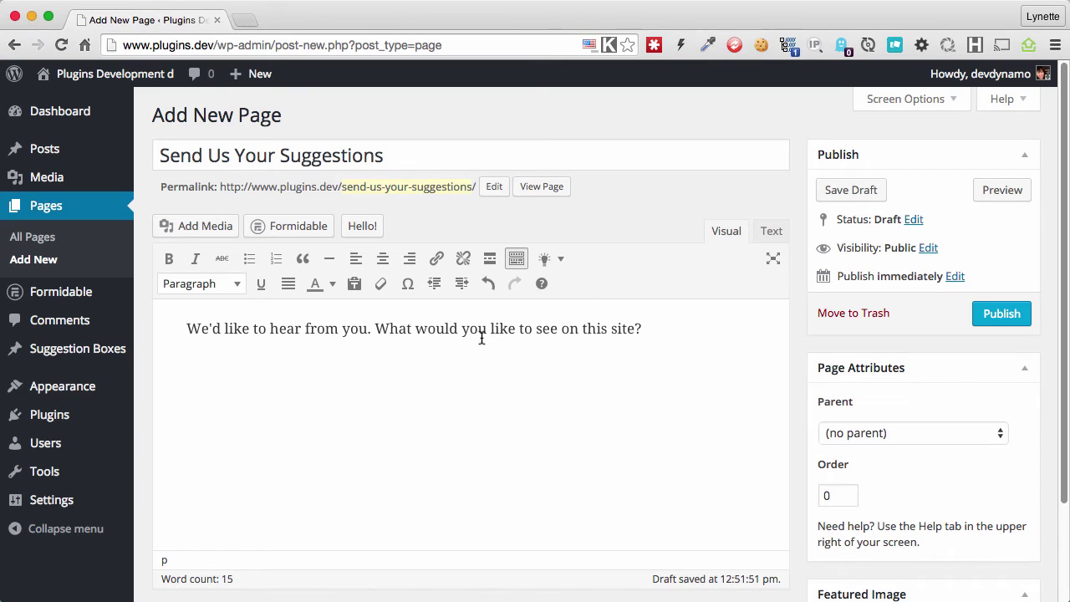
Insert the suggestion submission form below the intro line.
left_click(562, 260)
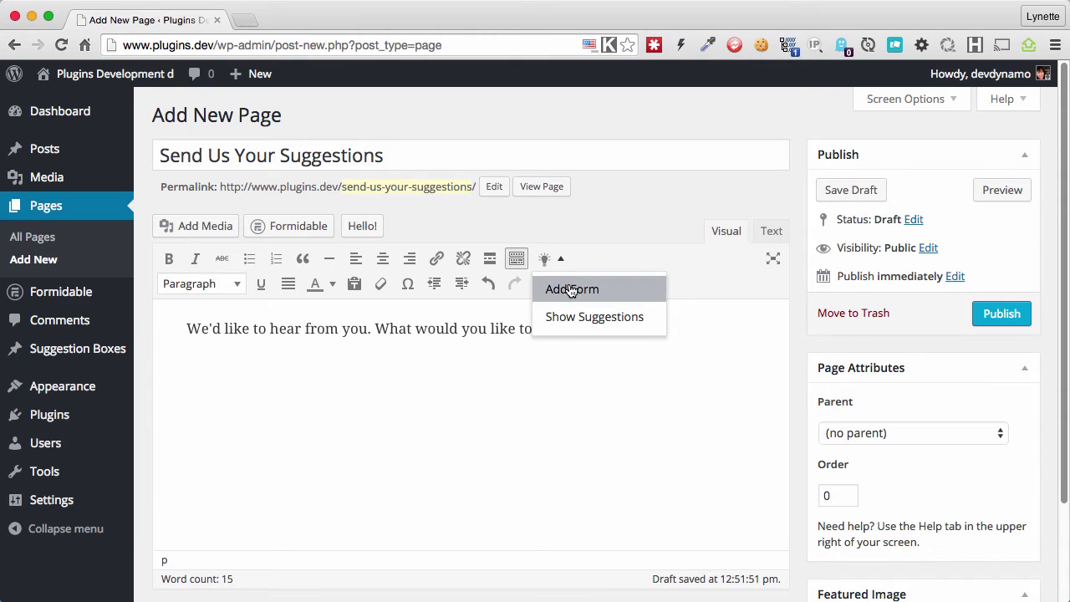
left_click(572, 290)
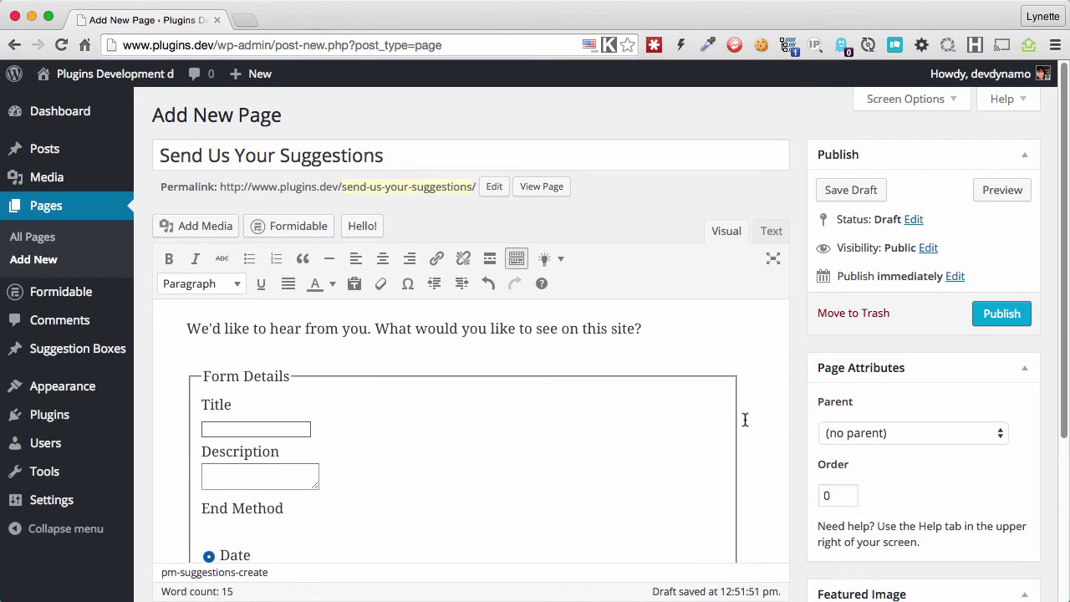
scroll(736, 418, "down", 2)
scroll(735, 418, "down", 3)
scroll(635, 418, "up", 1)
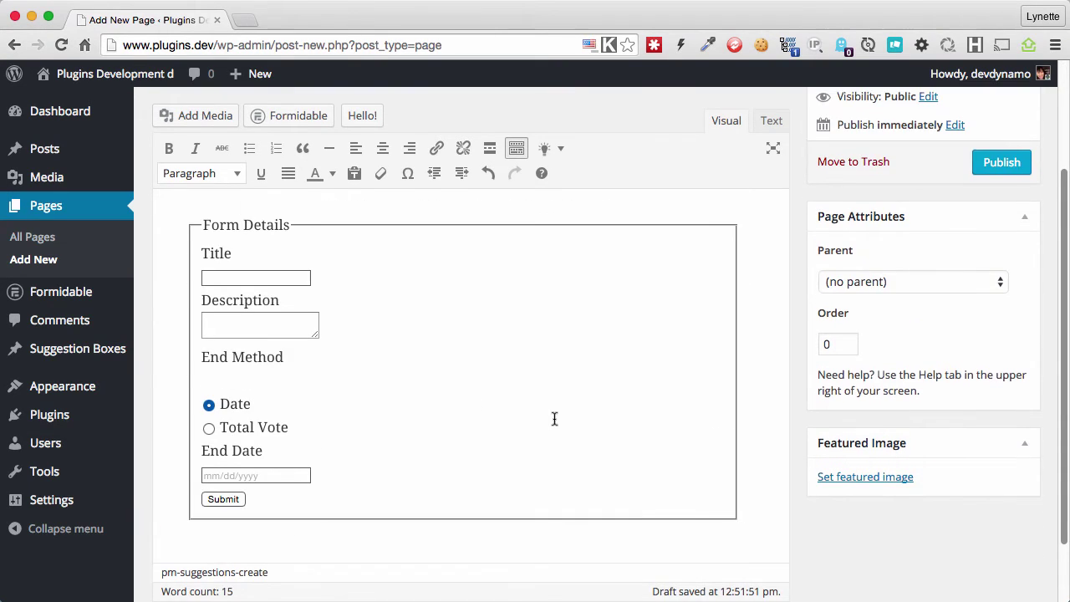
scroll(335, 355, "up", 1)
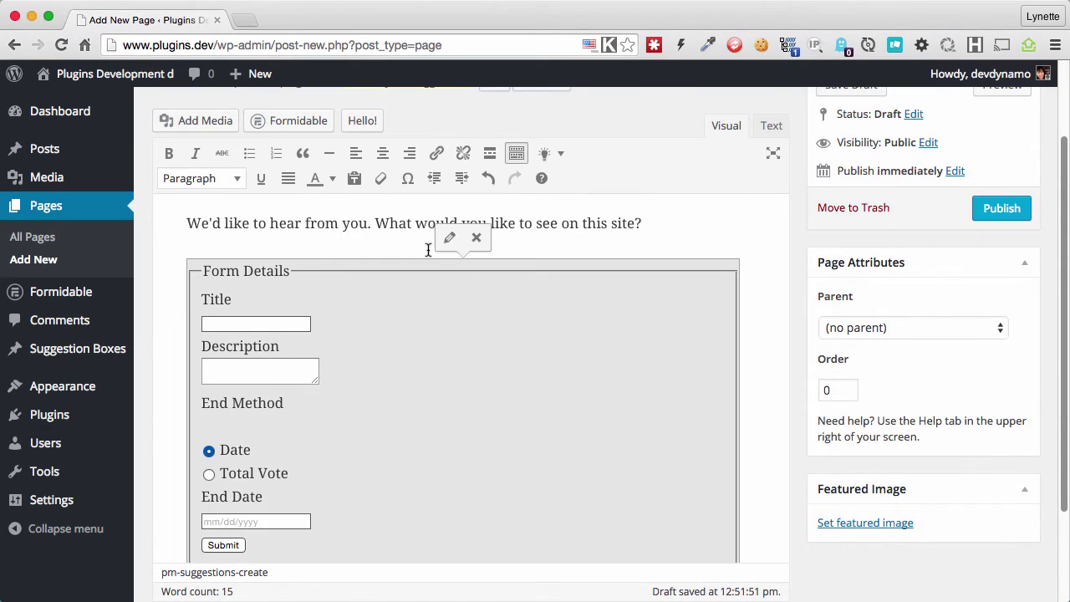
Preview the form's settings, then remove the form block and re-insert it.
left_click(449, 238)
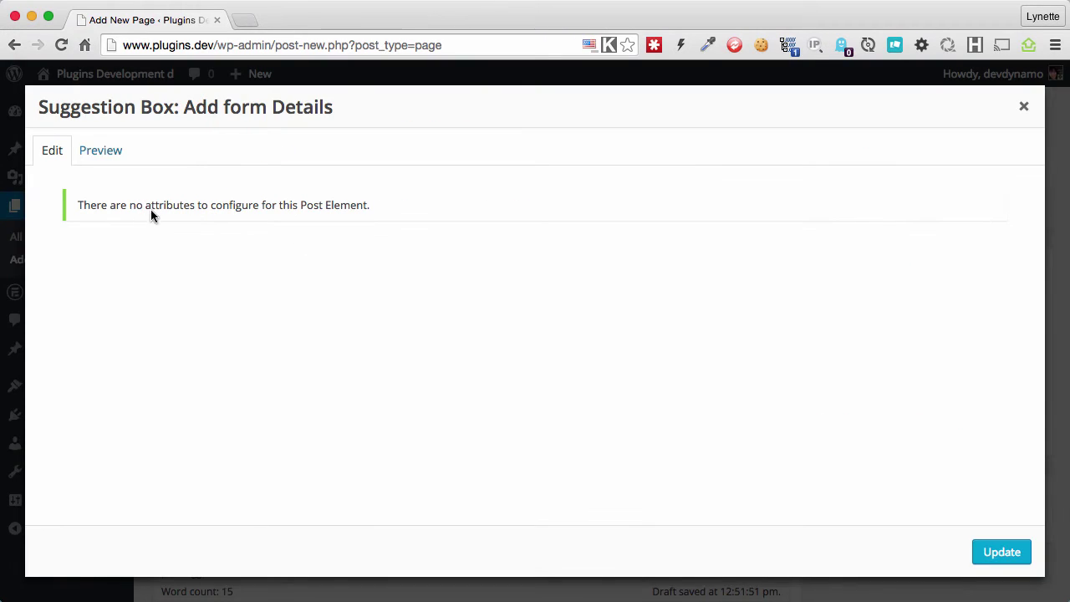
left_click(119, 164)
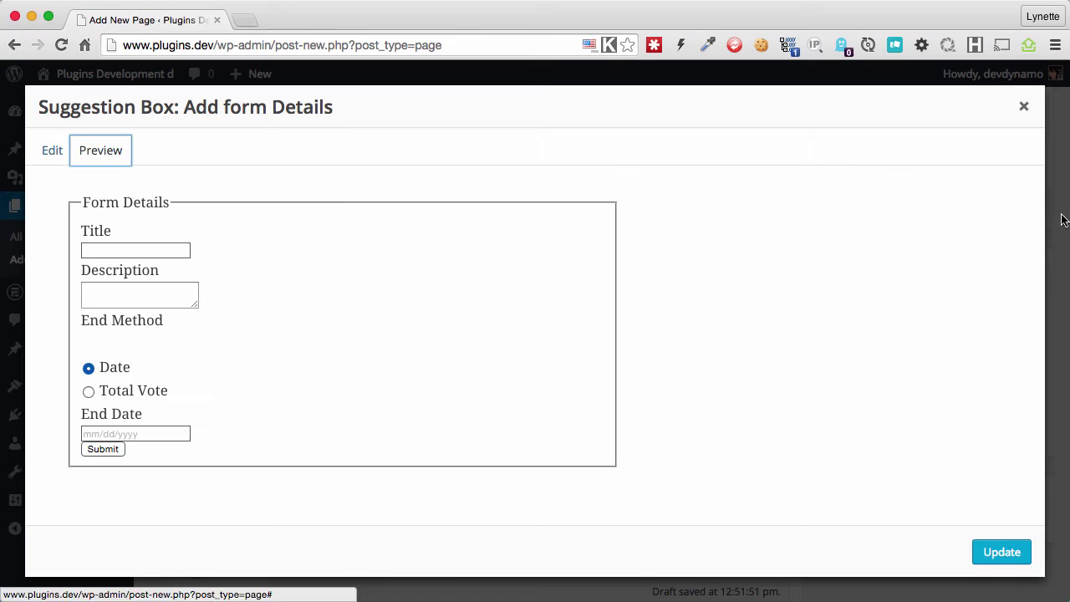
left_click(1022, 107)
left_click(655, 358)
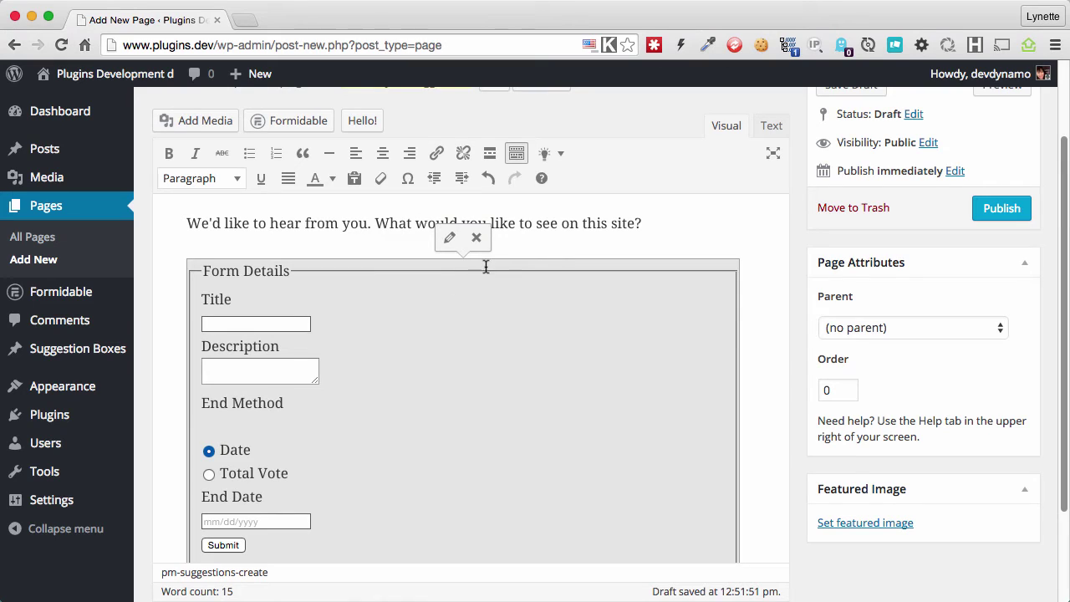
left_click(476, 238)
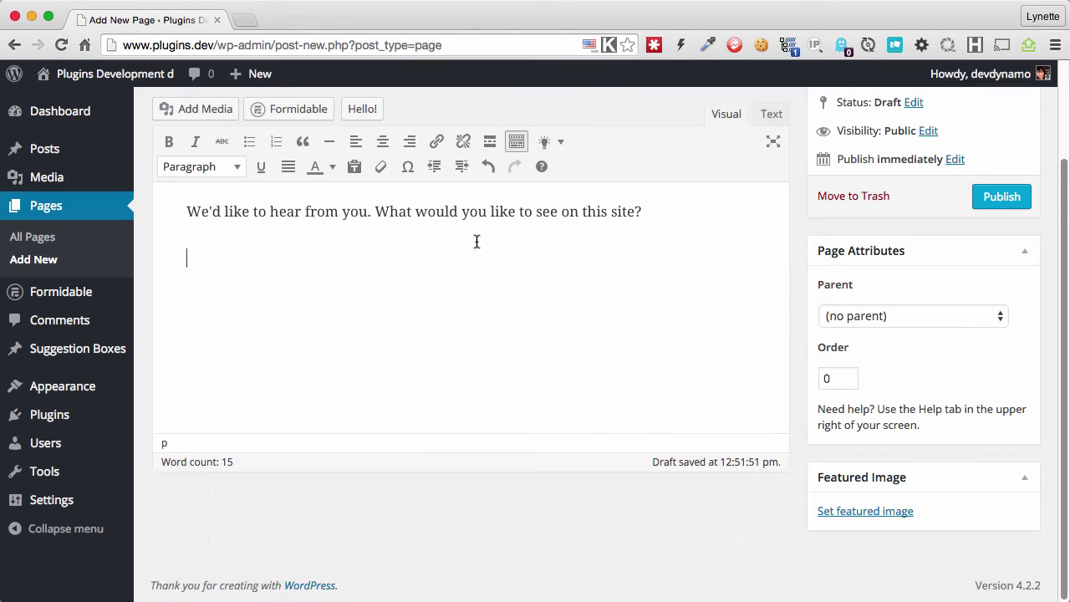
left_click(547, 142)
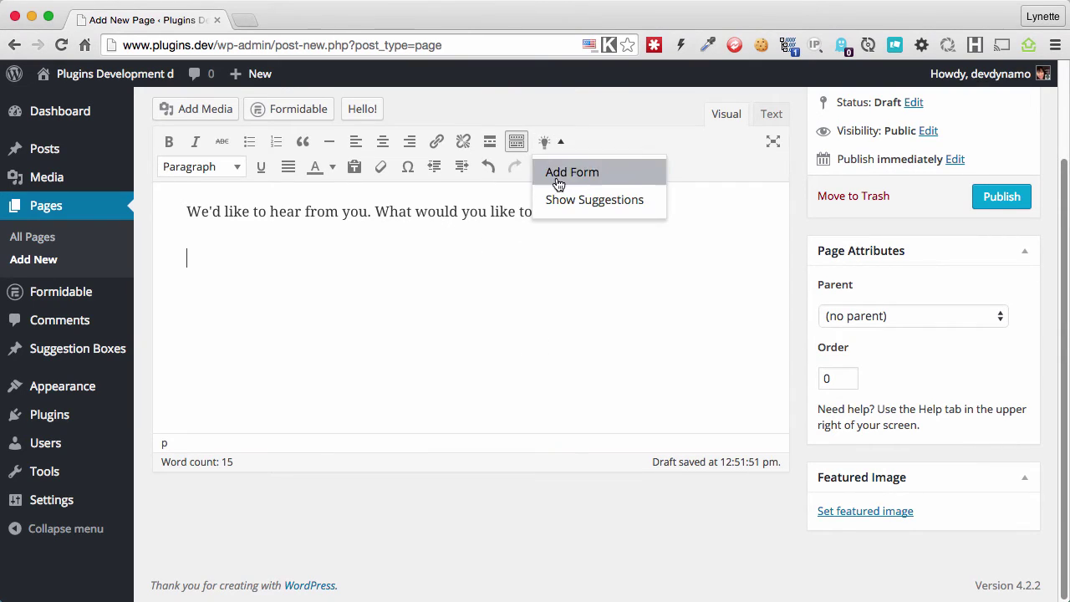
left_click(572, 173)
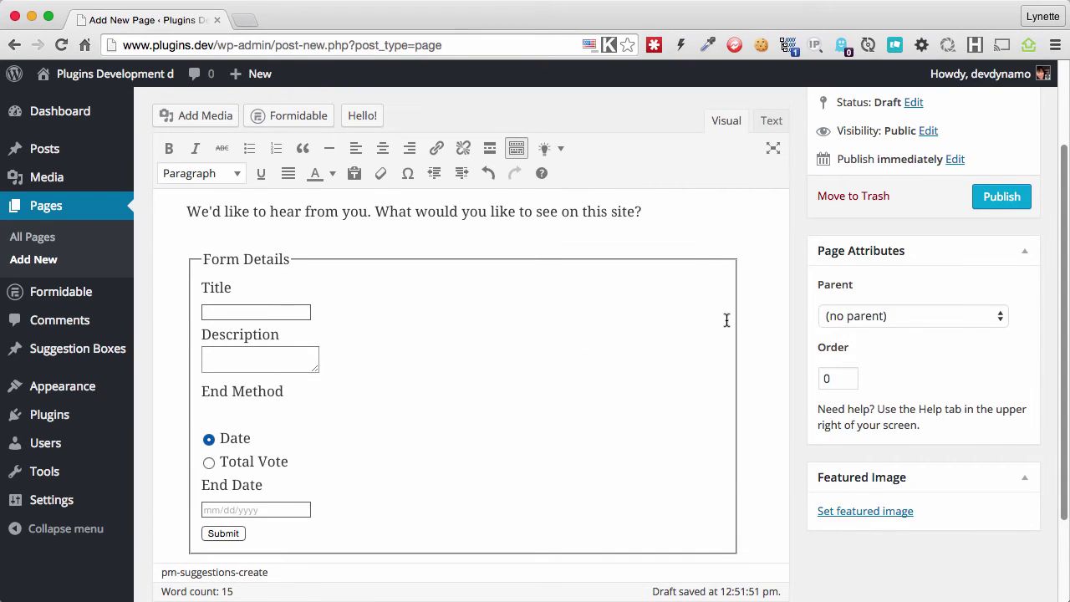
Publish the 'Send Us Your Suggestions' page and view it on the live site.
left_click(991, 200)
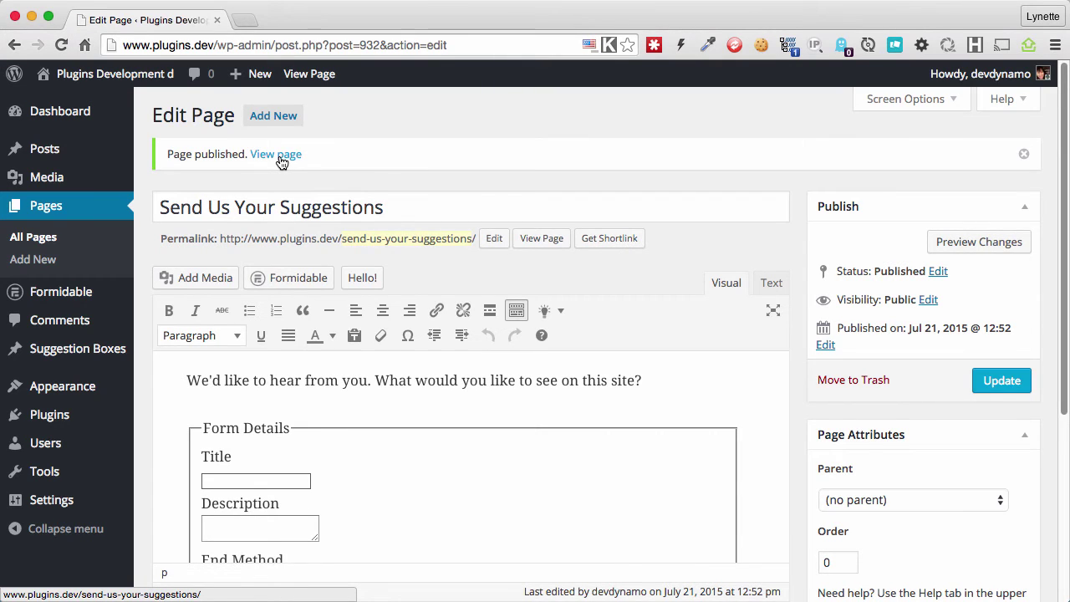
left_click(281, 159)
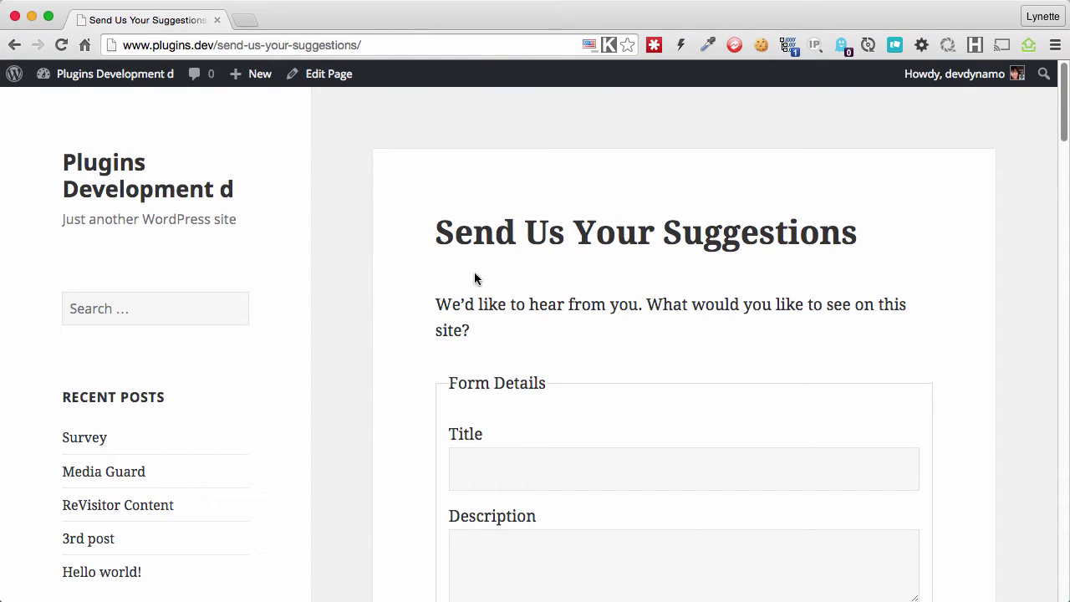
Fill the front-end form with title 'Twitter Traffic' and the Twitter ads description.
scroll(541, 344, "down", 3)
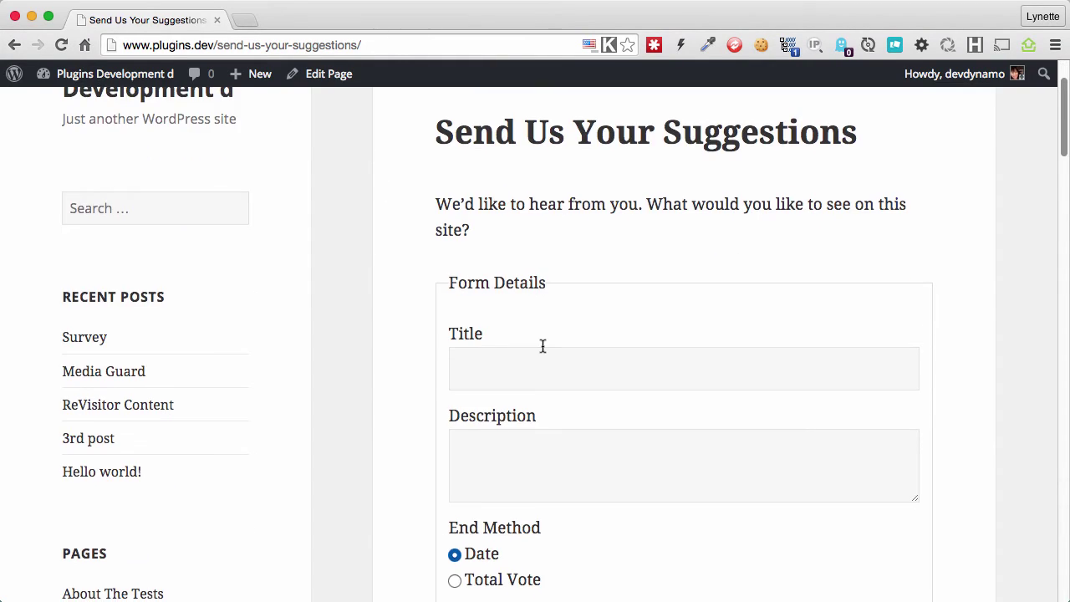
scroll(652, 334, "down", 2)
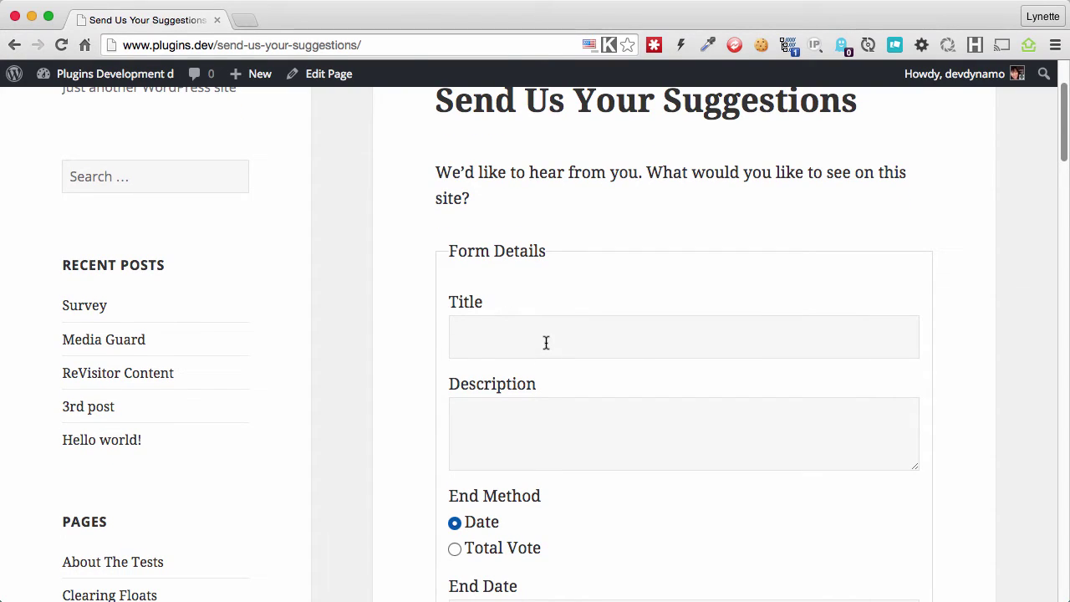
left_click(730, 345)
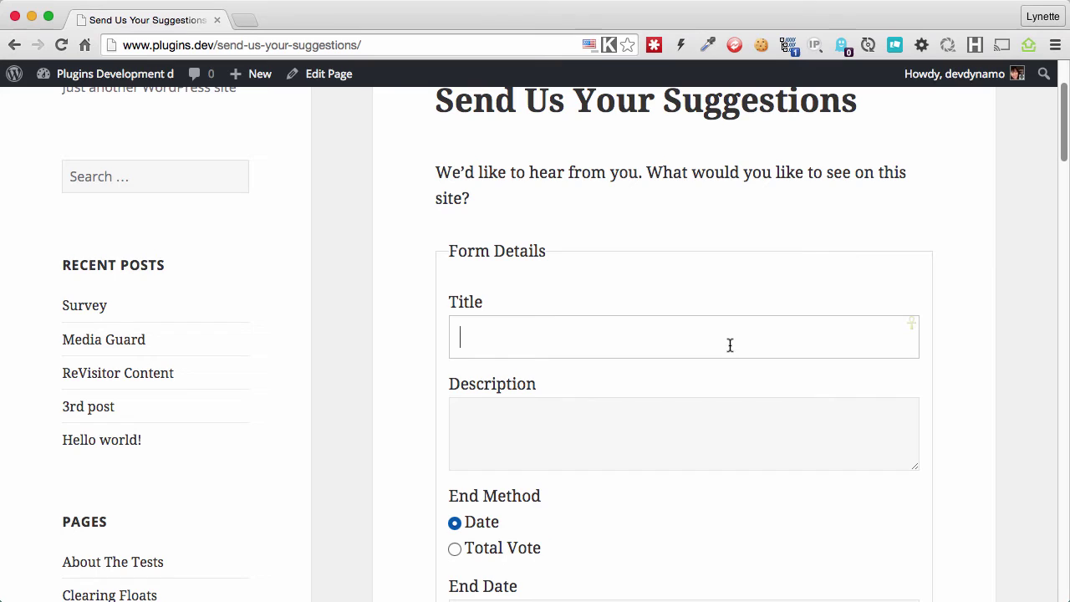
key("super+shift+v")
mouse_move(803, 370)
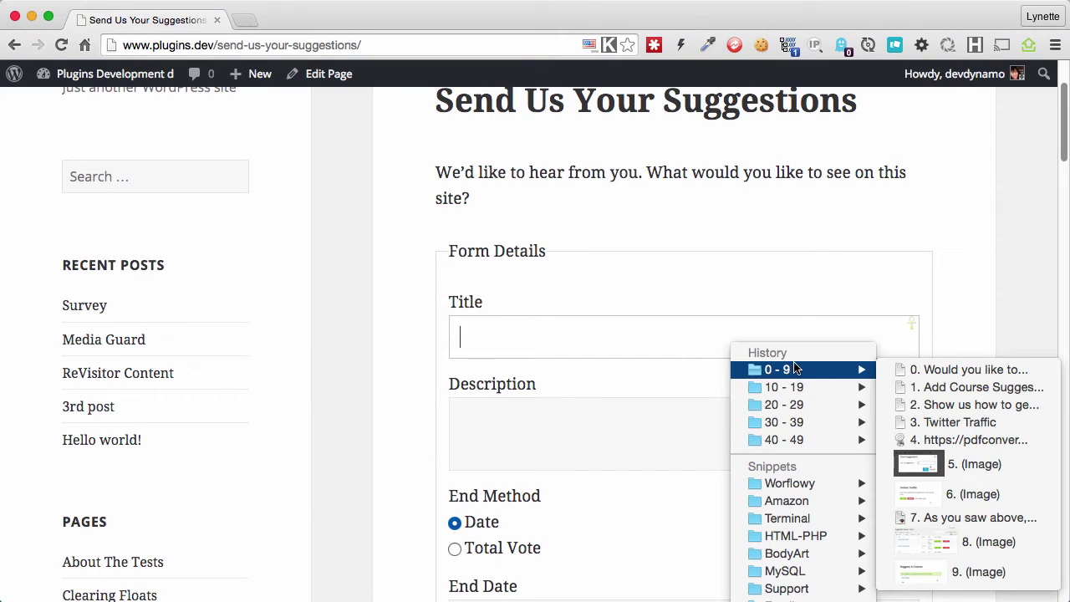
left_click(959, 422)
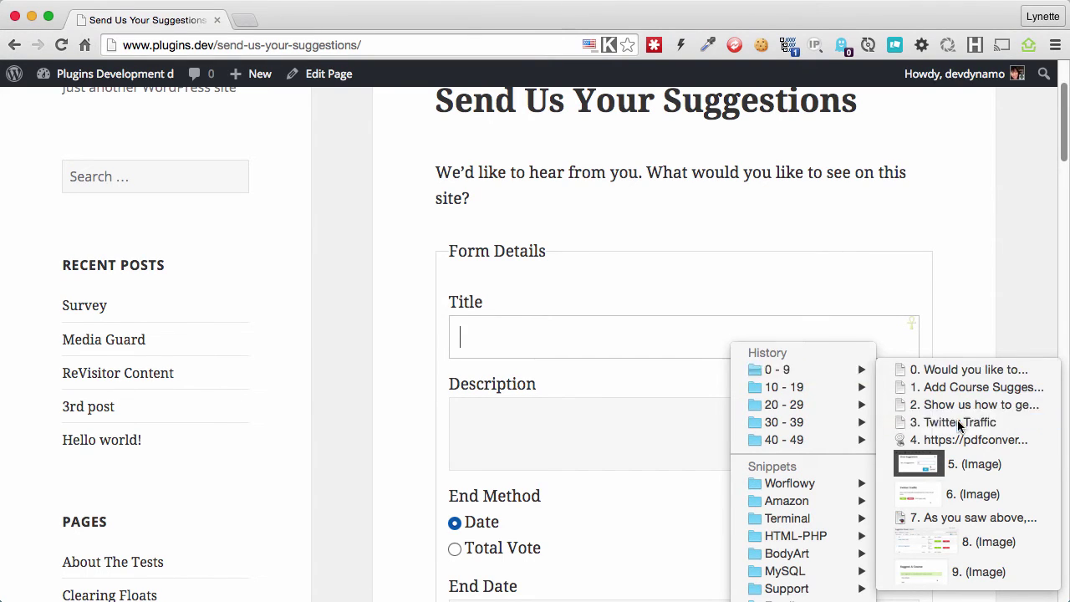
left_click(620, 431)
key("super+shift+v")
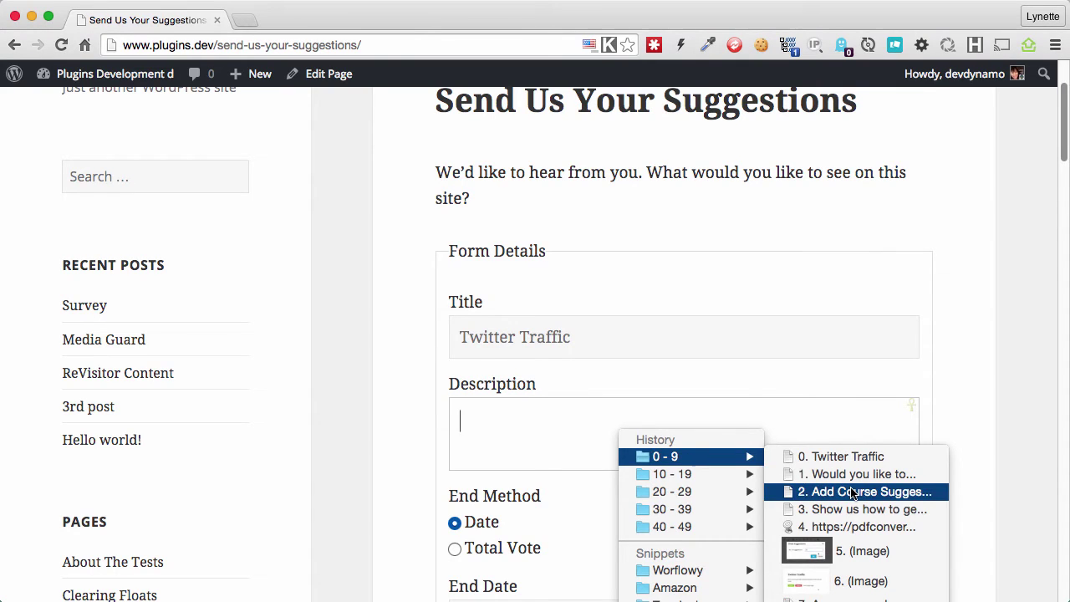
left_click(853, 509)
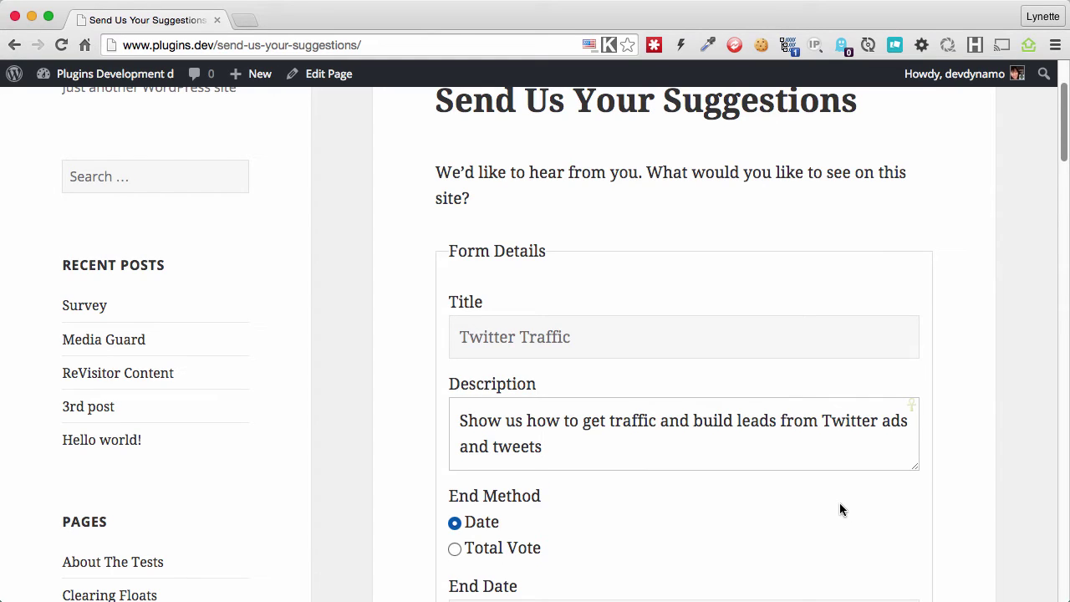
Set the end date to 07/31/2015 and submit the suggestion.
scroll(841, 509, "down", 3)
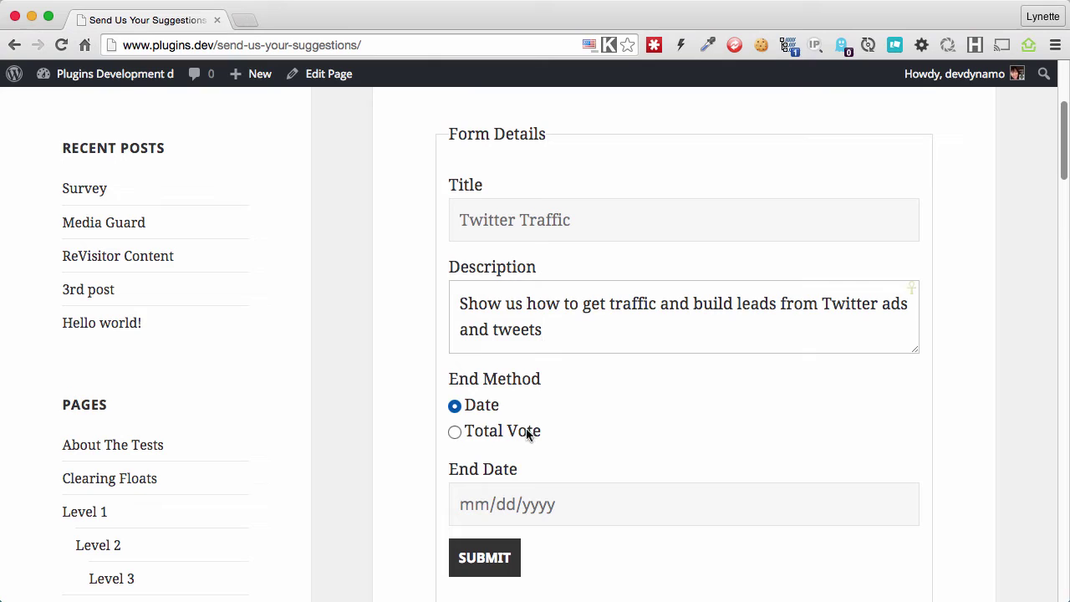
left_click(497, 506)
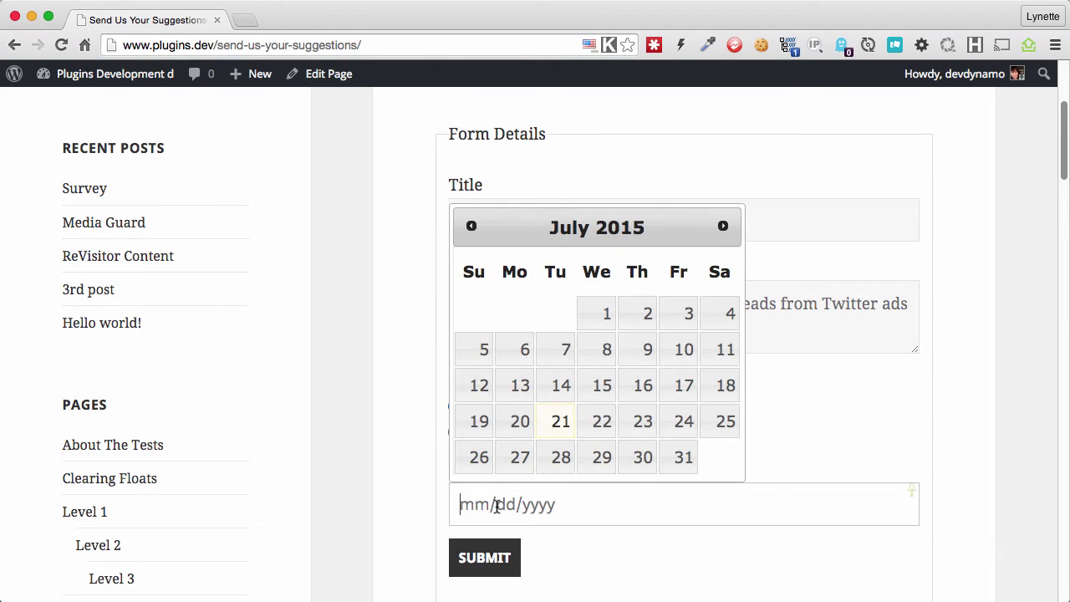
left_click(691, 460)
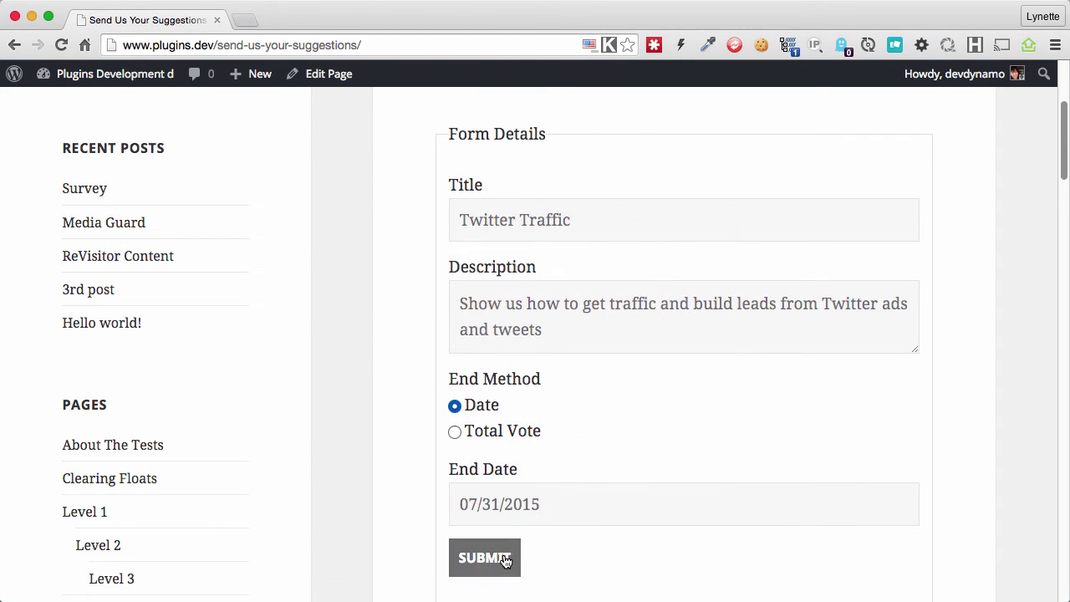
left_click(510, 555)
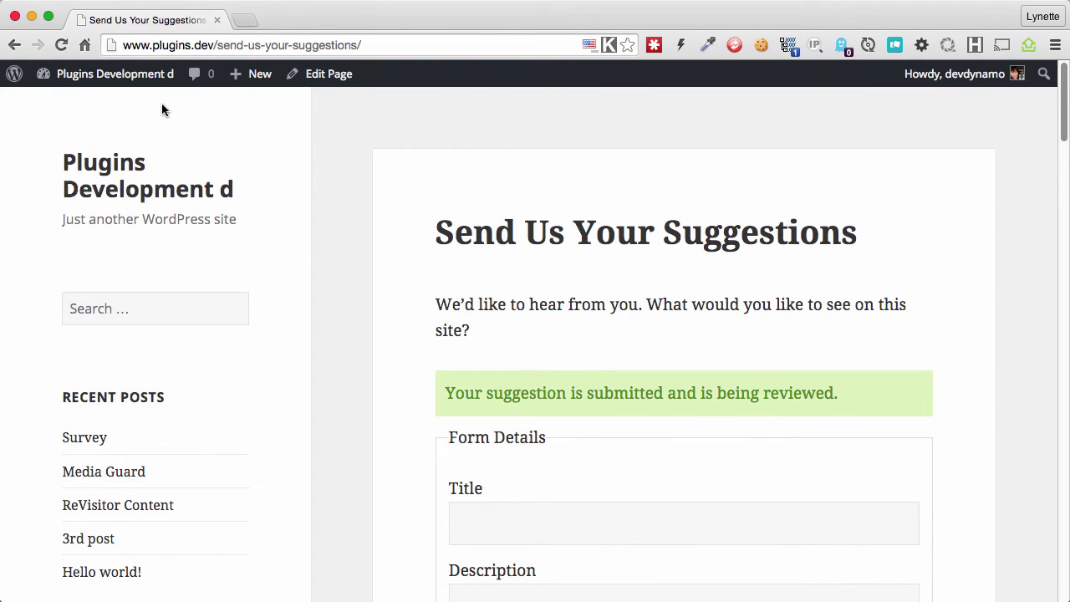
mouse_move(114, 74)
left_click(105, 102)
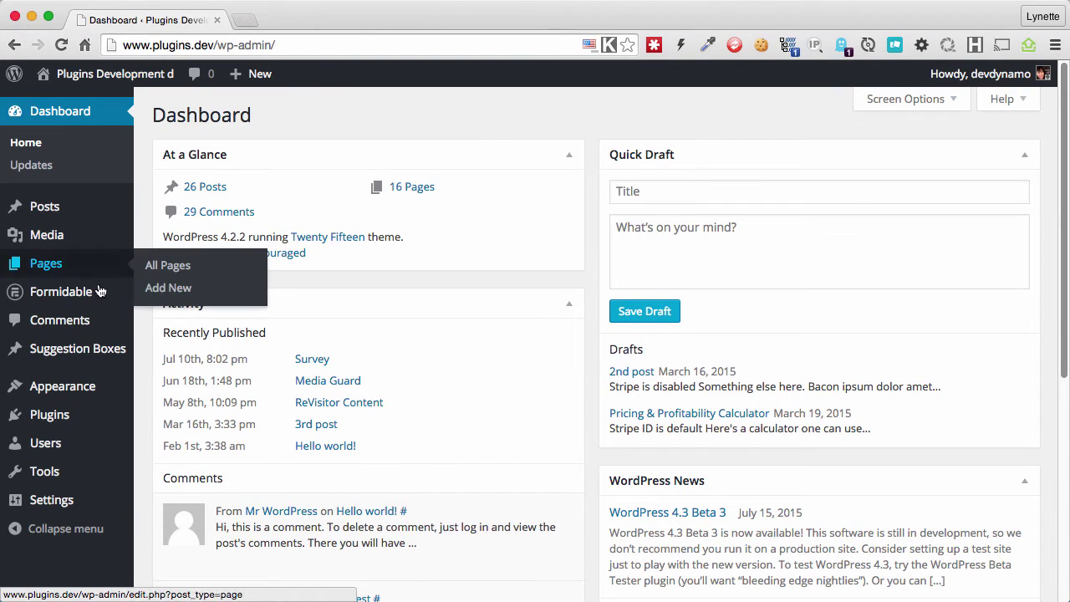
mouse_move(77, 349)
left_click(187, 351)
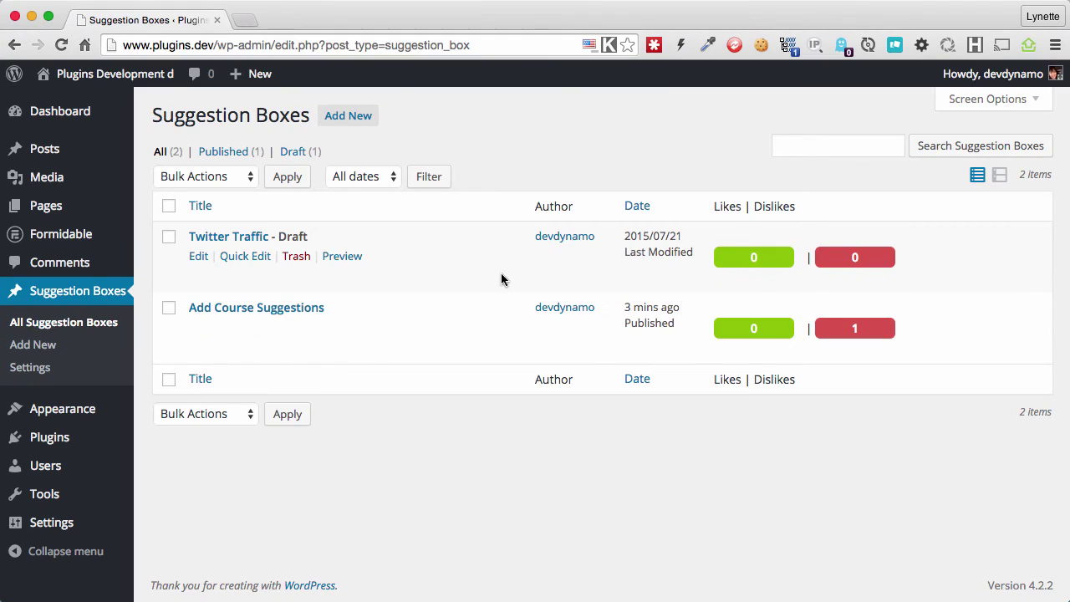
mouse_move(309, 249)
left_click(206, 239)
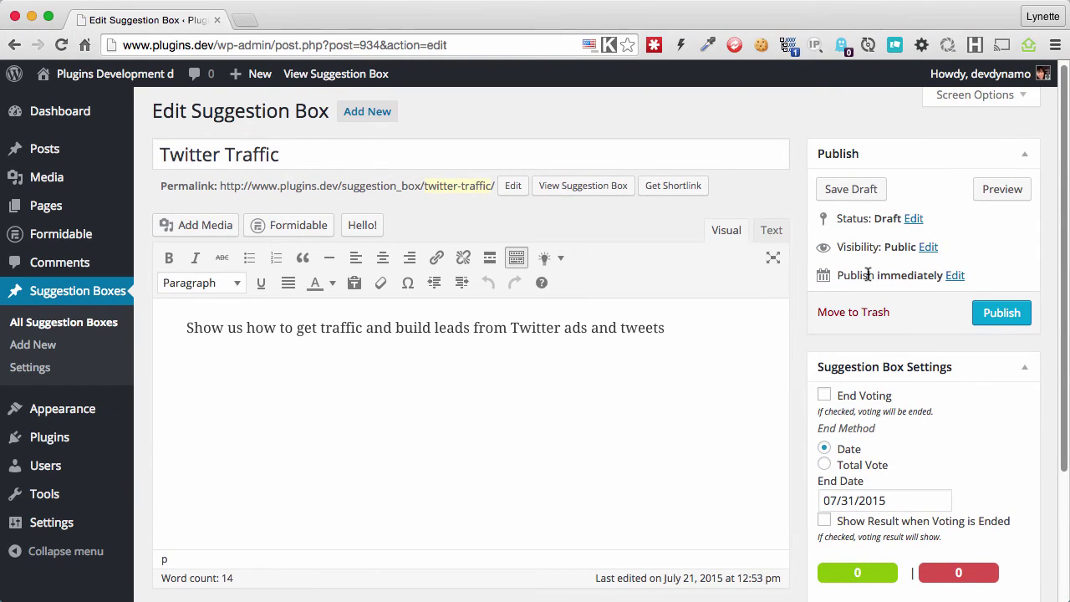
scroll(868, 274, "down", 2)
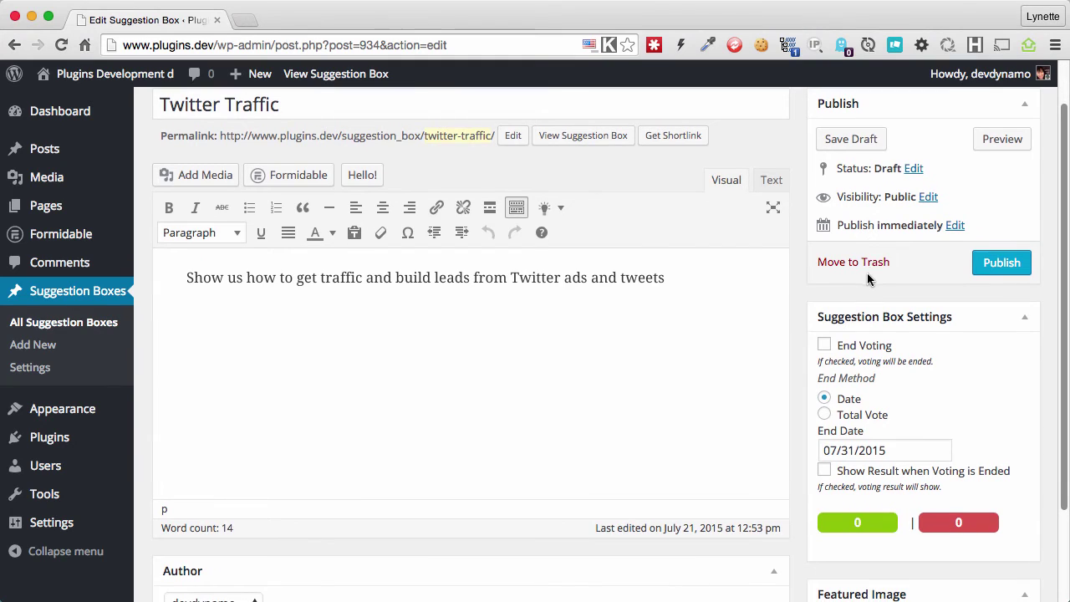
scroll(569, 261, "up", 2)
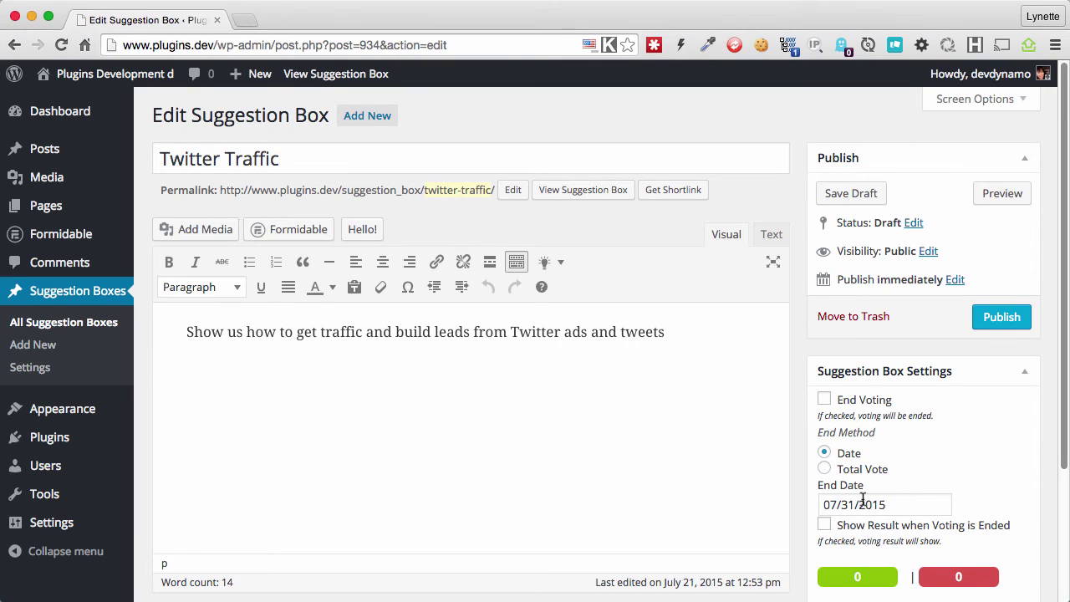
Publish 'Twitter Traffic', view it on the live site and cast a Like vote.
left_click(1012, 324)
left_click(284, 157)
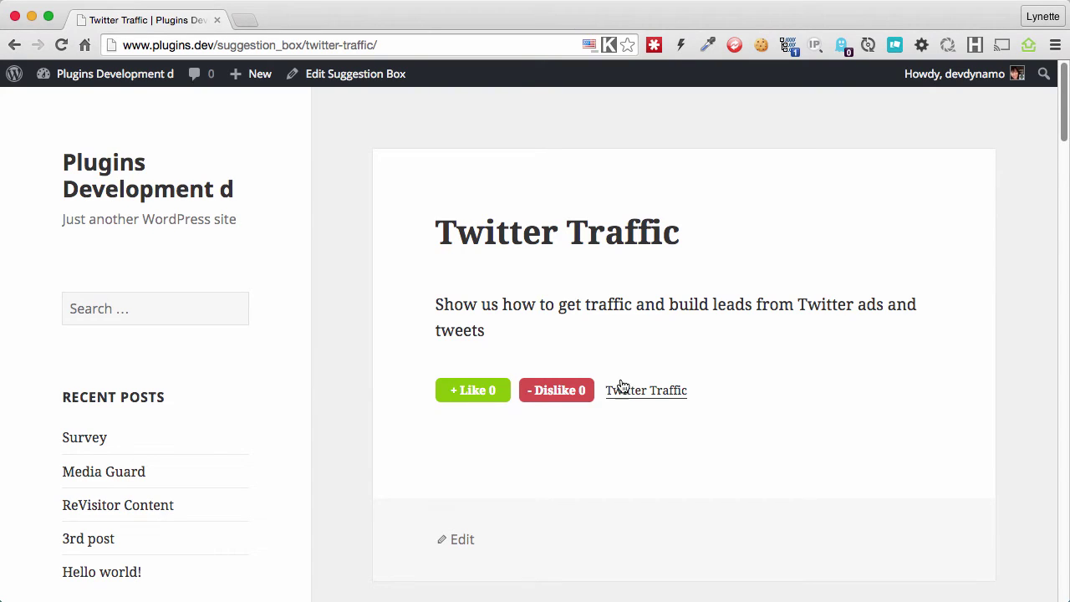
left_click(505, 396)
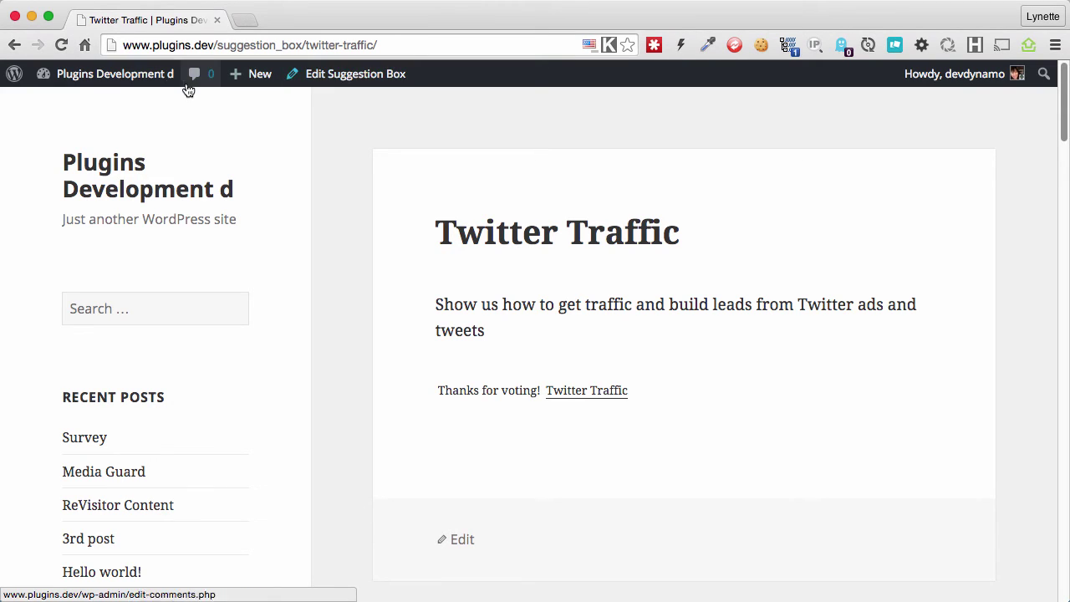
Open the 'Send Us Your Suggestions' page for editing from All Pages.
mouse_move(114, 73)
left_click(108, 102)
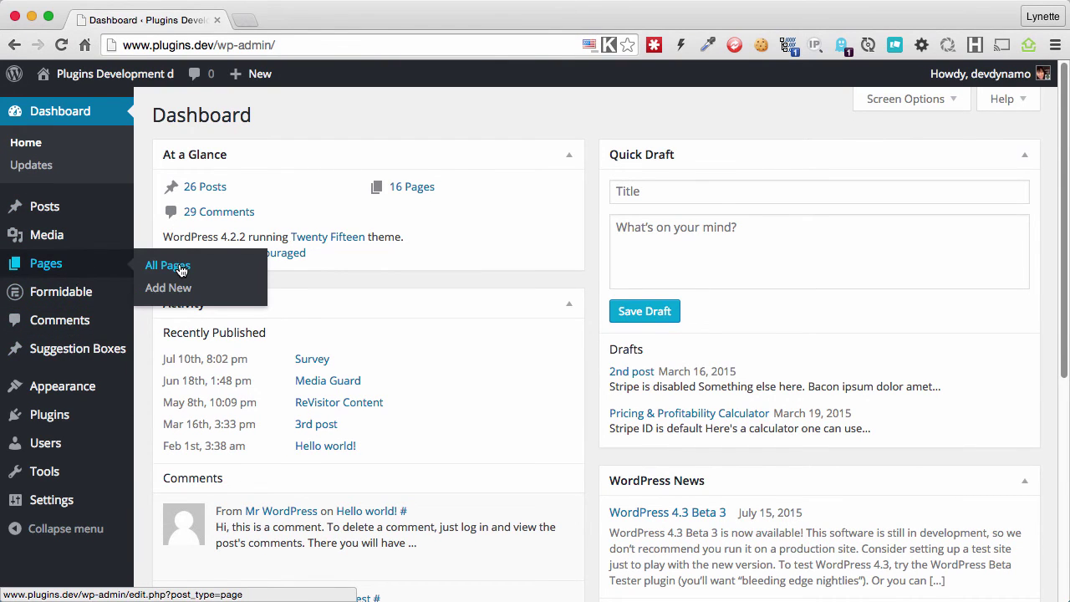
left_click(176, 267)
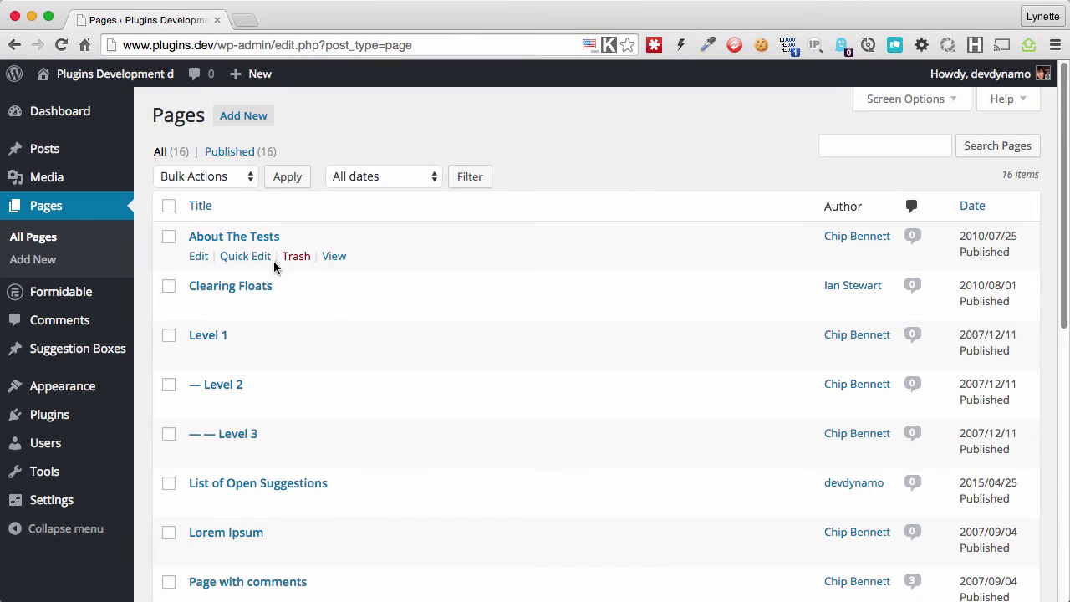
scroll(290, 301, "down", 1)
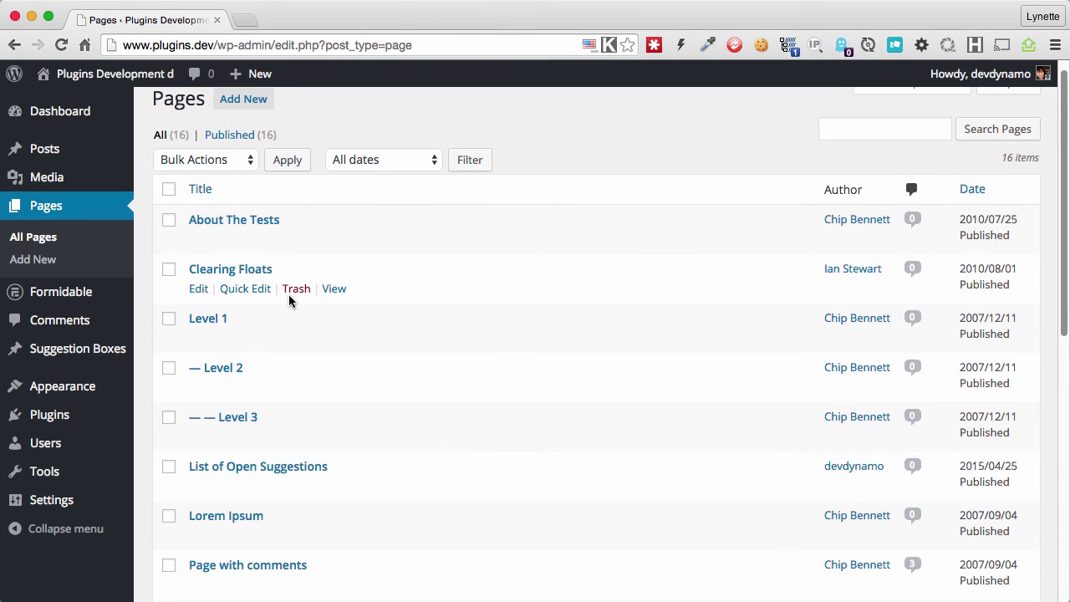
scroll(281, 325, "down", 10)
left_click(280, 335)
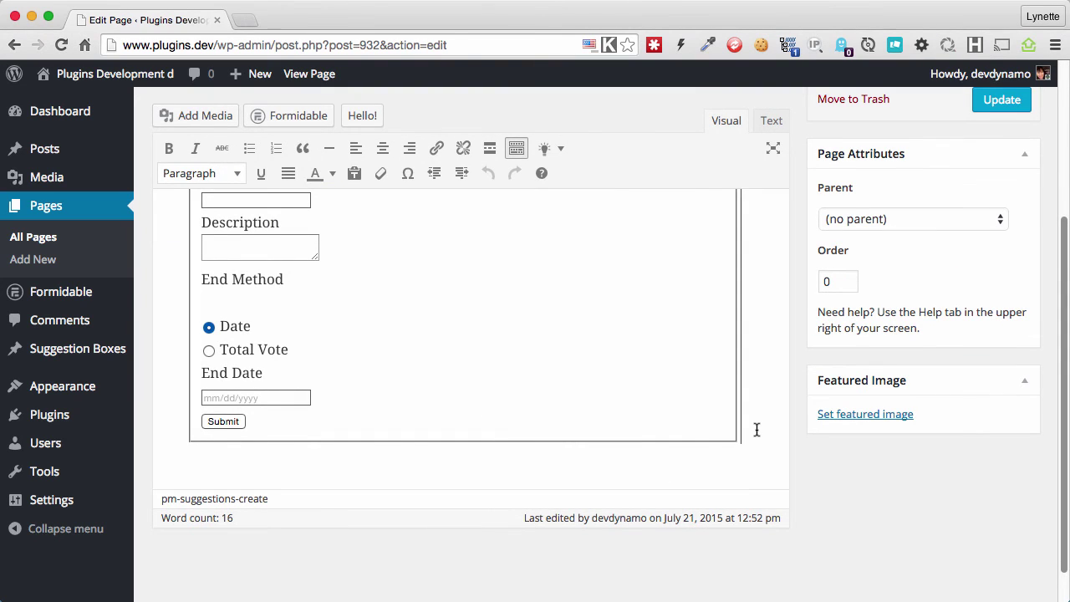
Add a Heading 2 'Vote On Open Suggestions' below the form and start inserting Show Suggestions.
key("Return")
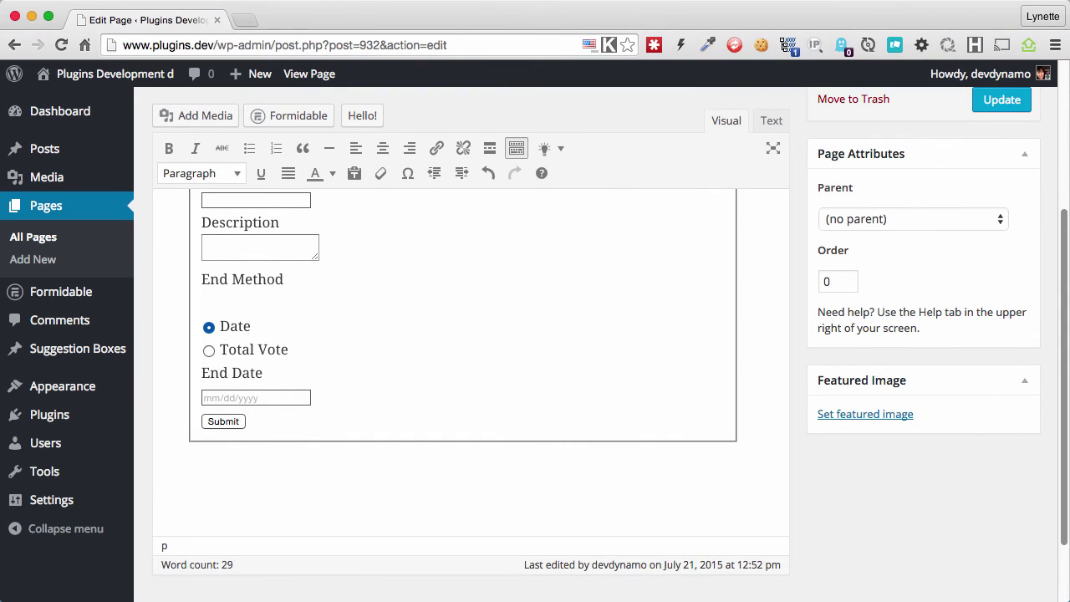
type("Vote On Open Suggestions")
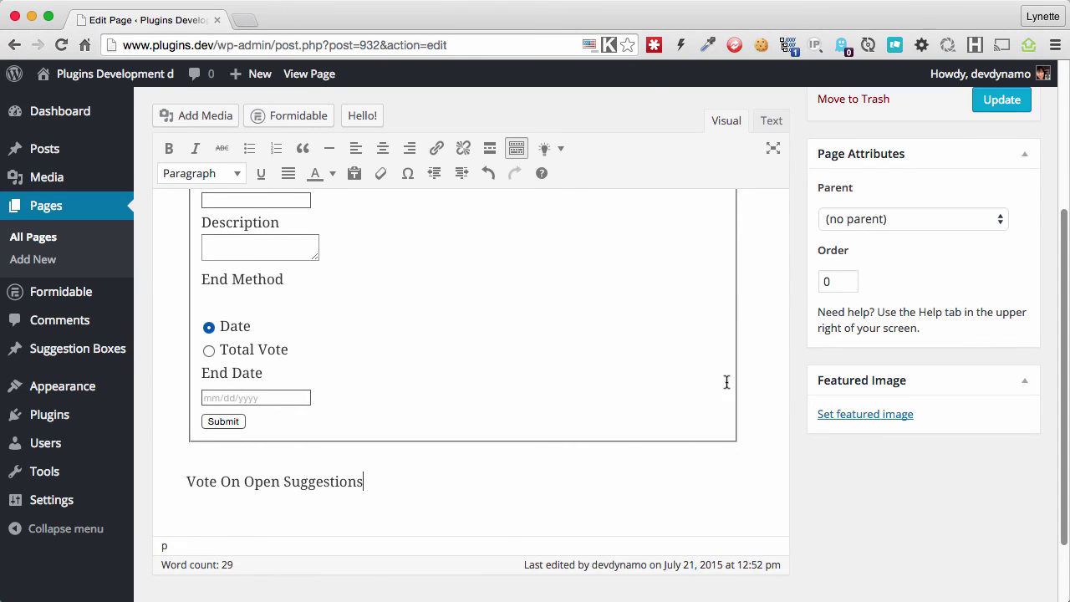
left_click(189, 172)
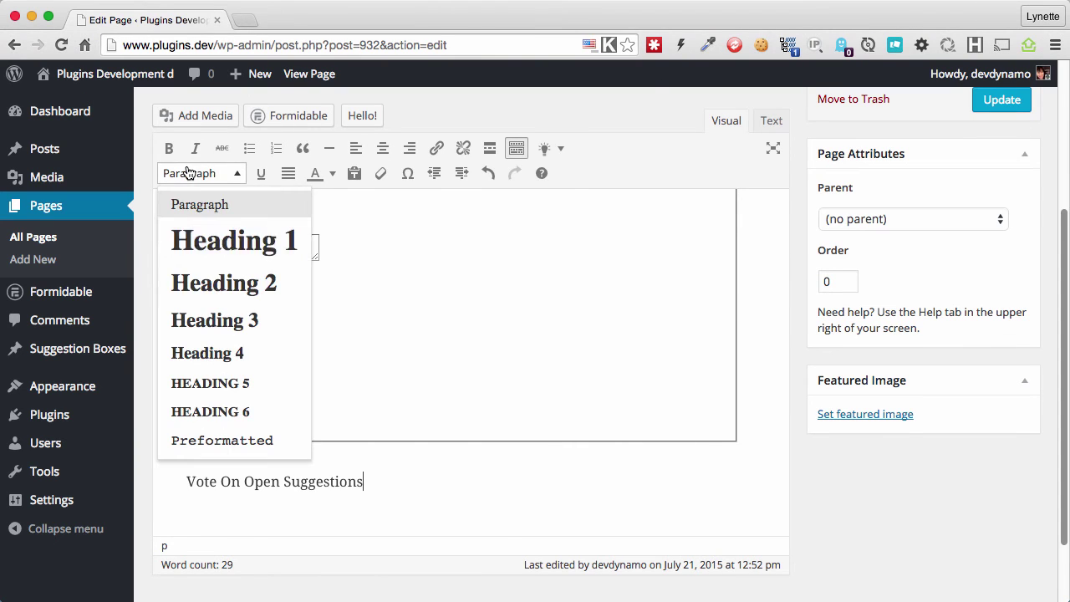
left_click(239, 294)
key("Return")
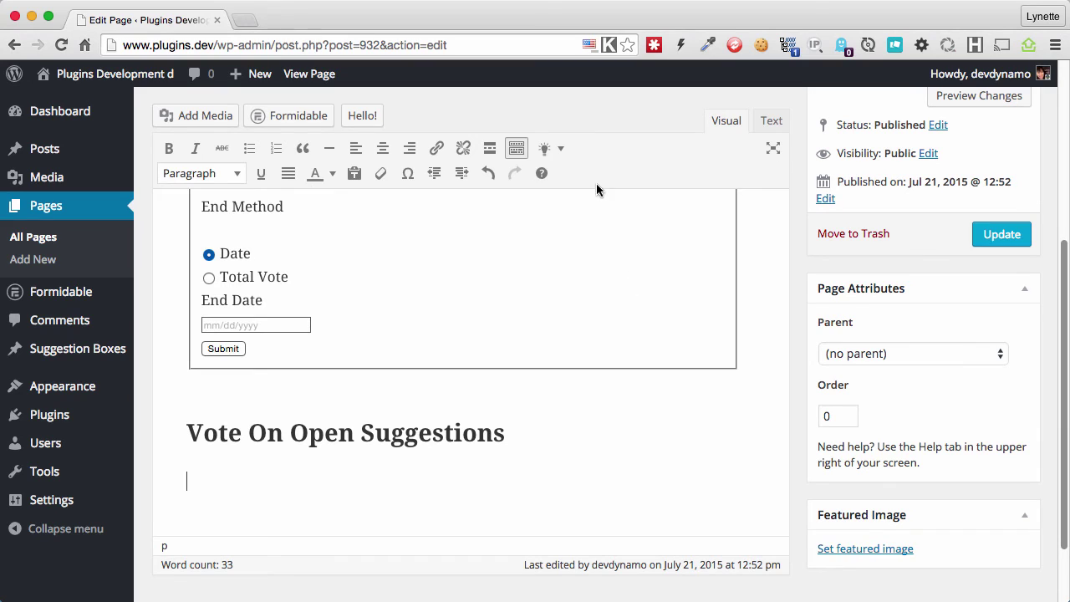
left_click(564, 152)
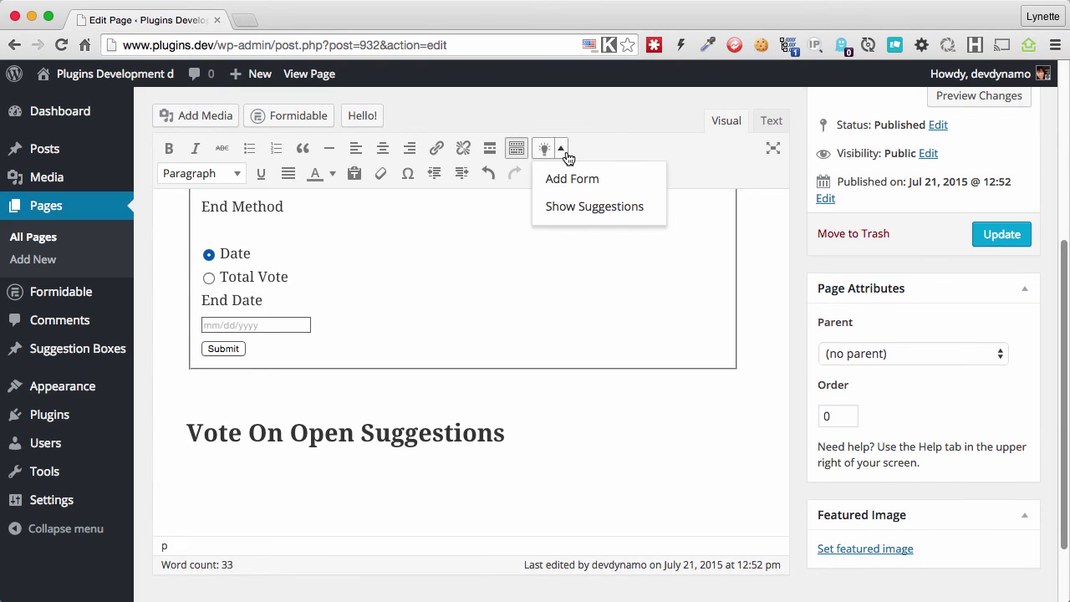
left_click(587, 207)
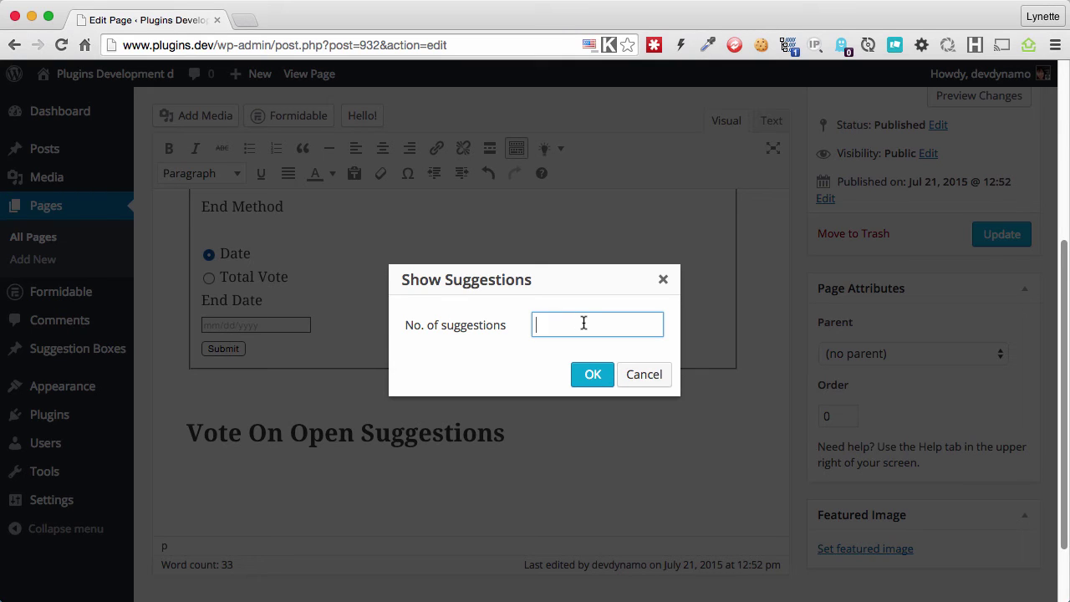
Insert the open suggestions list with 5 entries, then raise its count to 6.
type("5")
left_click(594, 374)
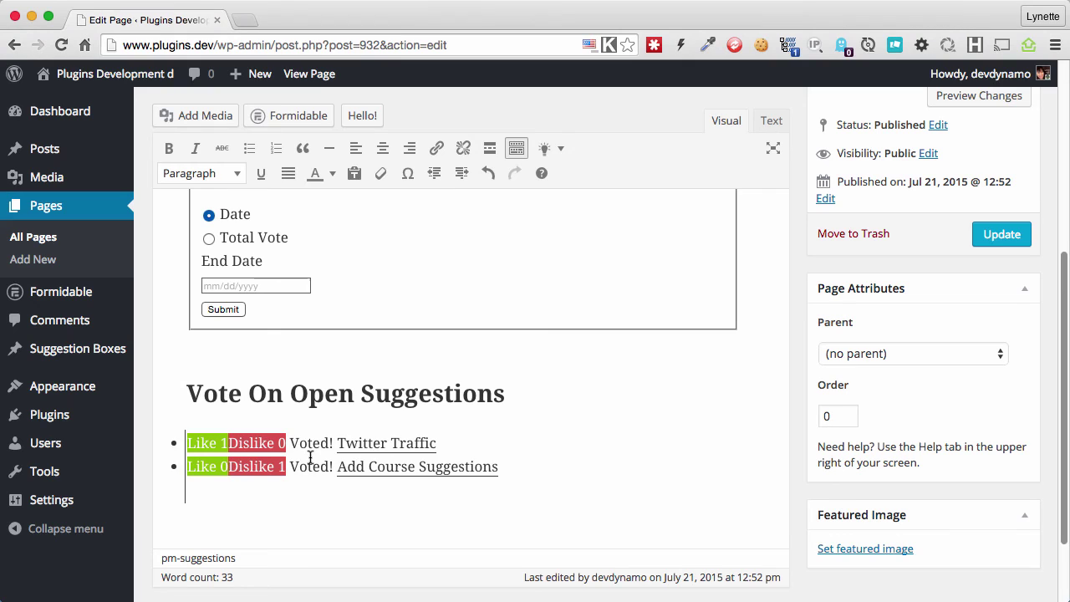
left_click(310, 458)
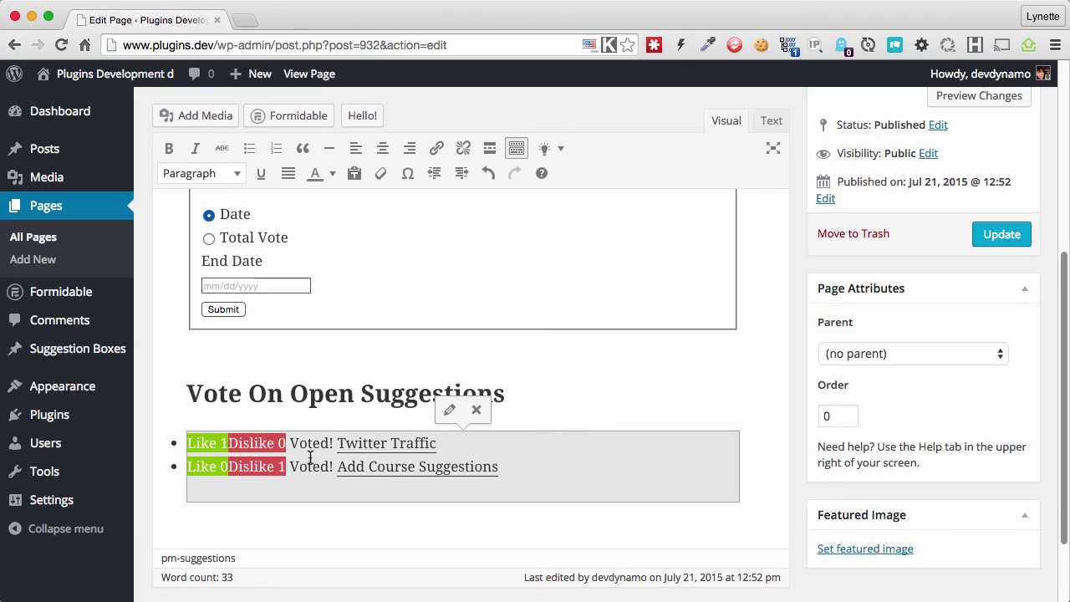
left_click(450, 409)
left_click(168, 233)
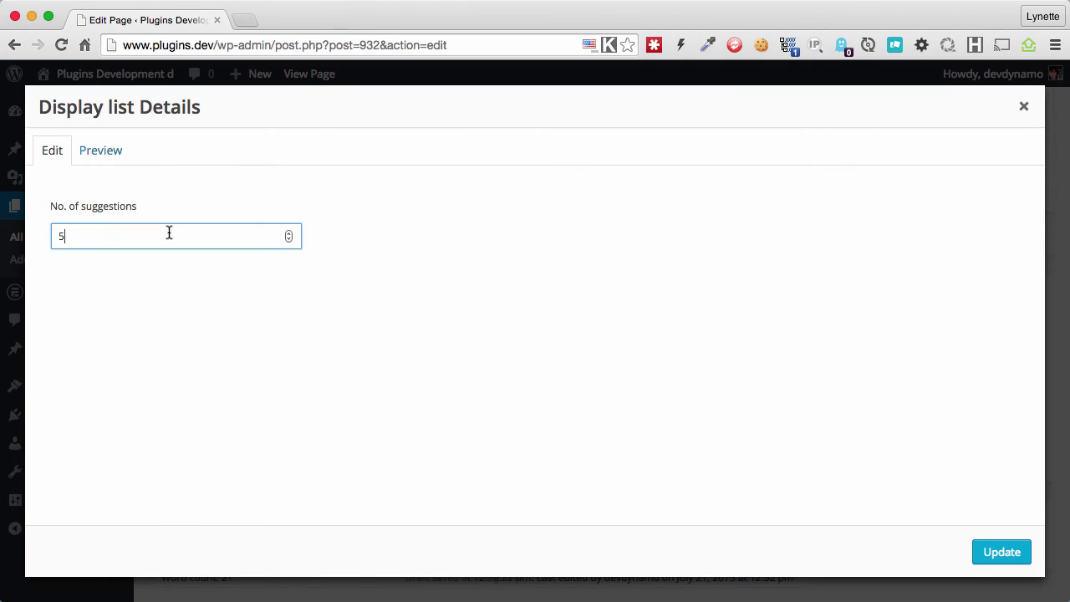
key("Up")
left_click(979, 554)
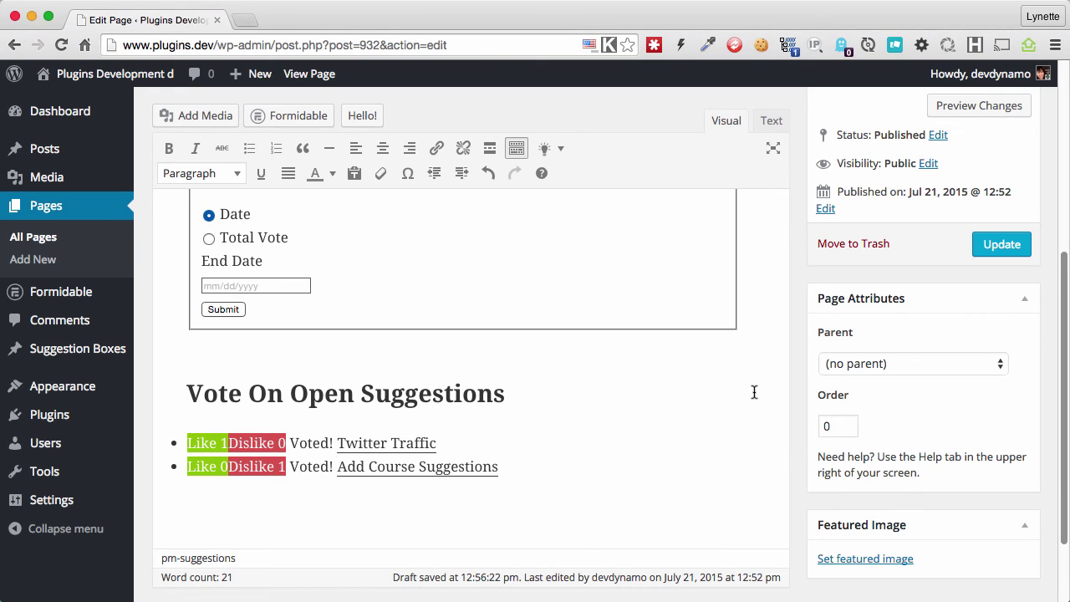
scroll(798, 396, "up", 2)
Update the page, view it live and open the Add Course Suggestions entry.
left_click(1004, 299)
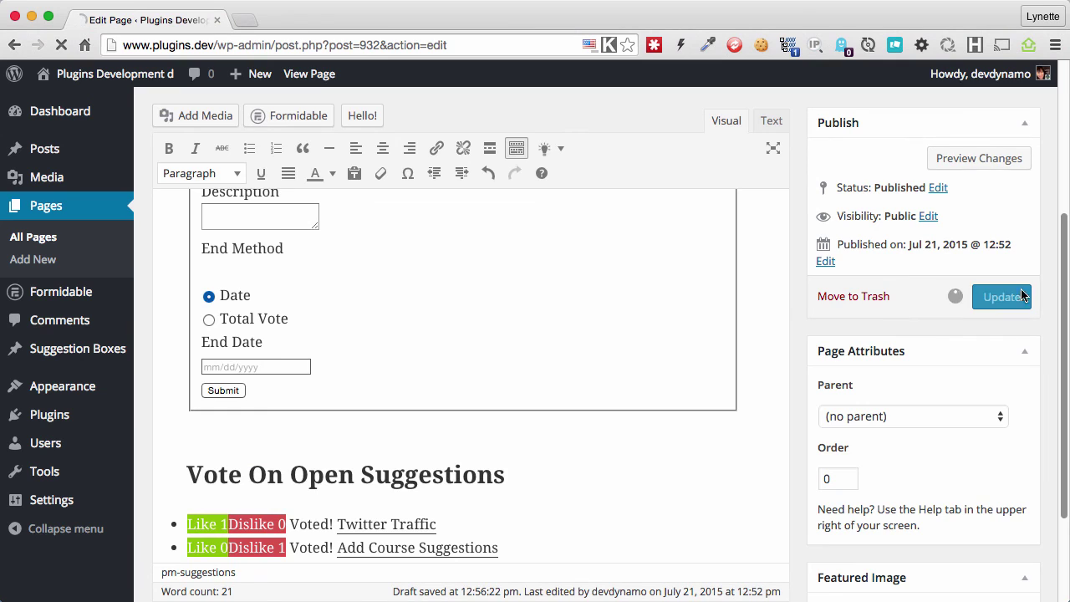
left_click(276, 154)
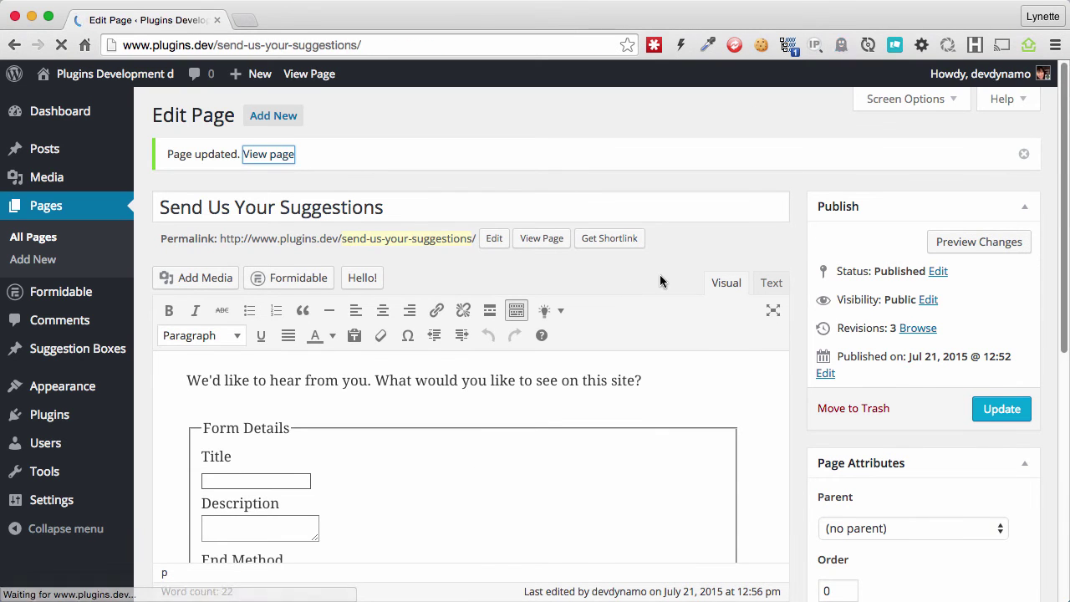
scroll(660, 280, "down", 3)
scroll(660, 280, "down", 3)
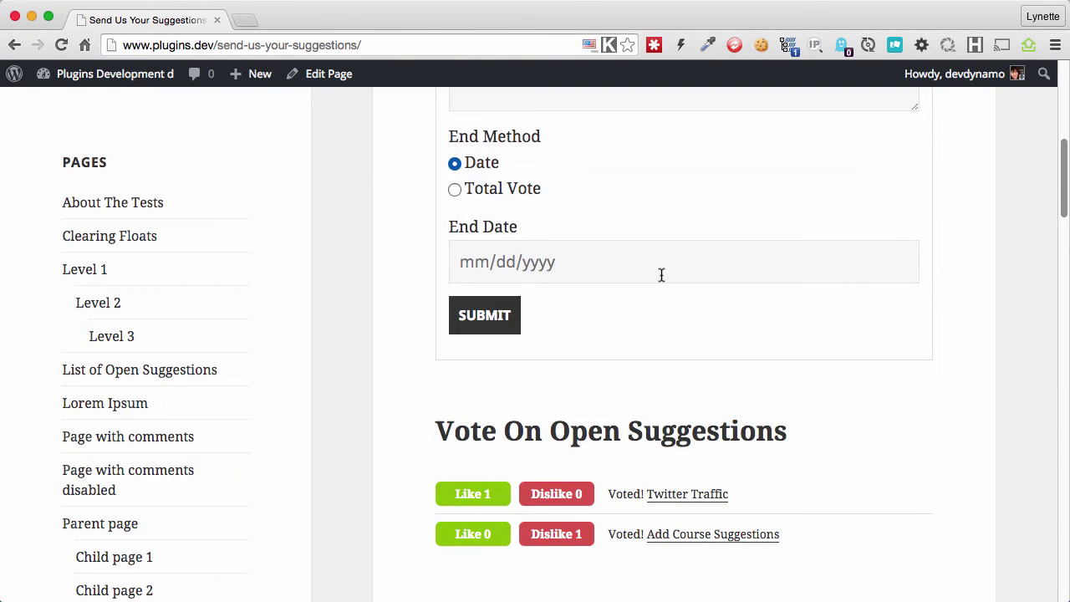
scroll(661, 280, "down", 4)
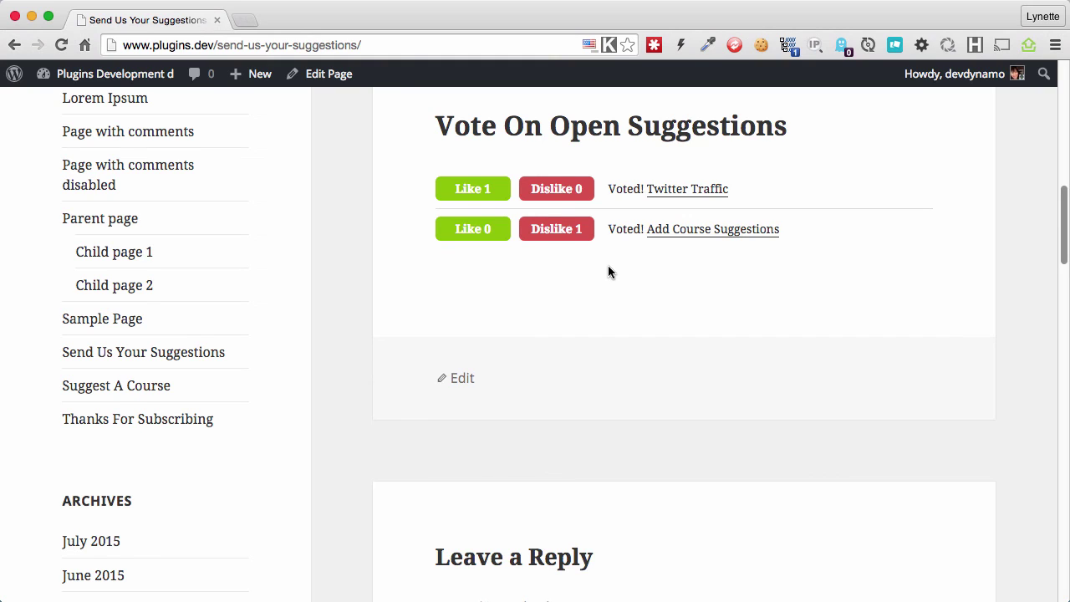
left_click(679, 232)
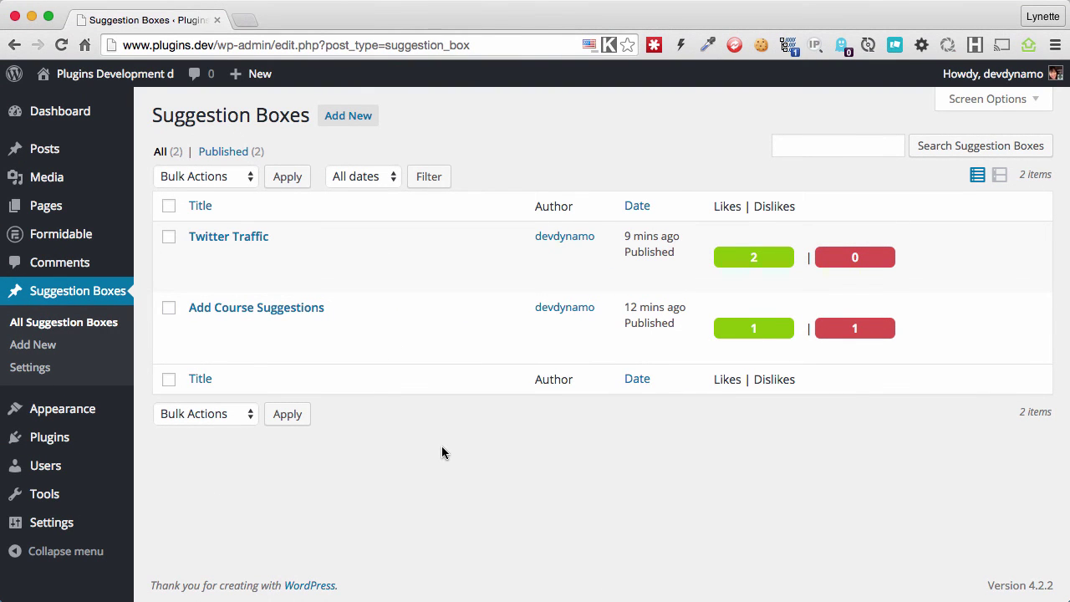
Enable End Voting and Show Result on Twitter Traffic, update it and view the post.
left_click(219, 237)
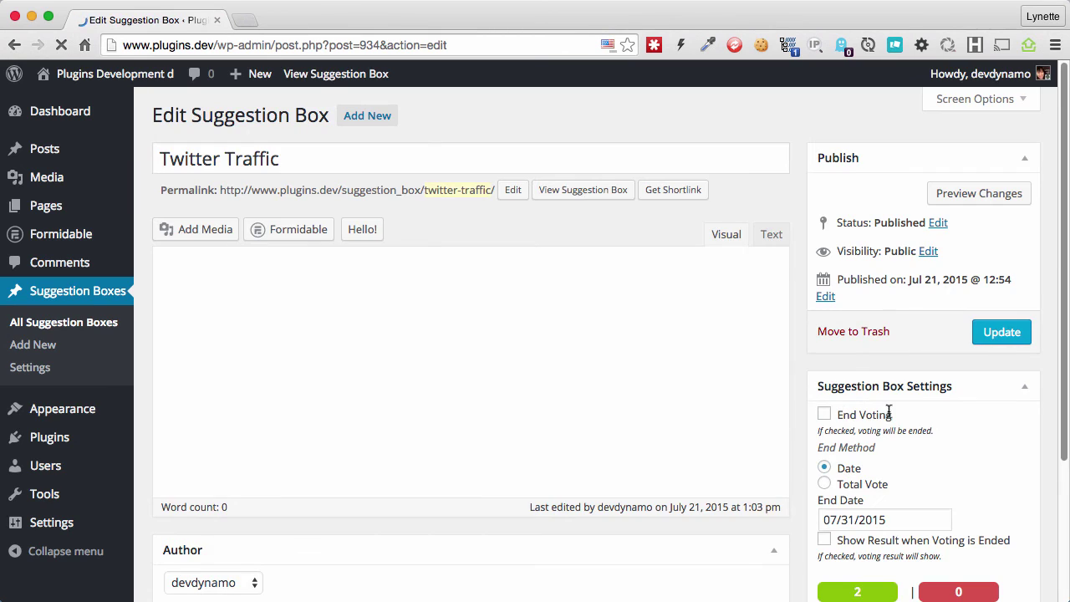
scroll(935, 383, "down", 2)
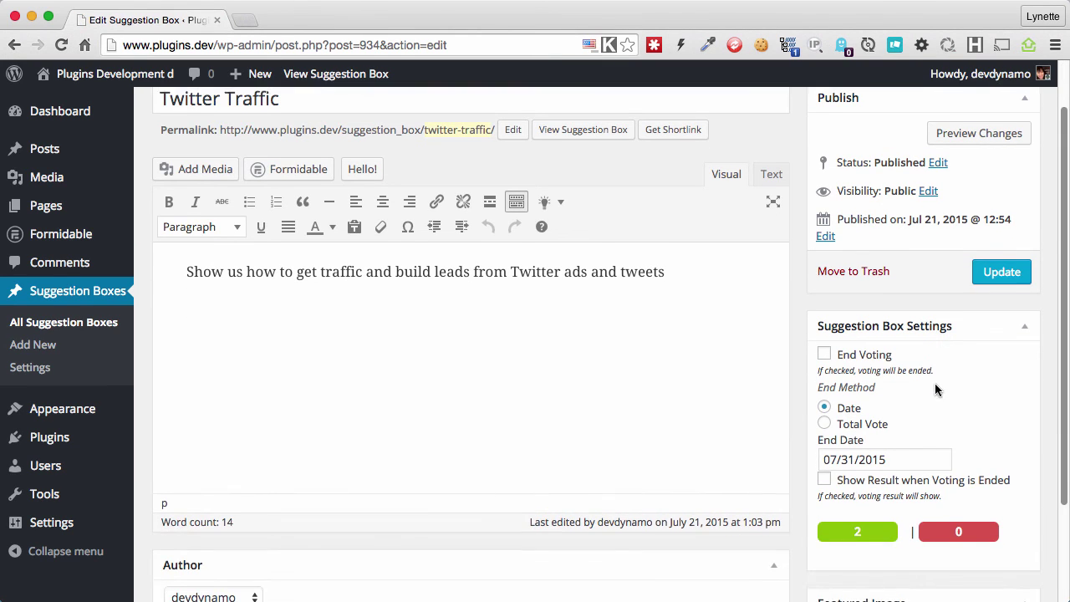
left_click(883, 358)
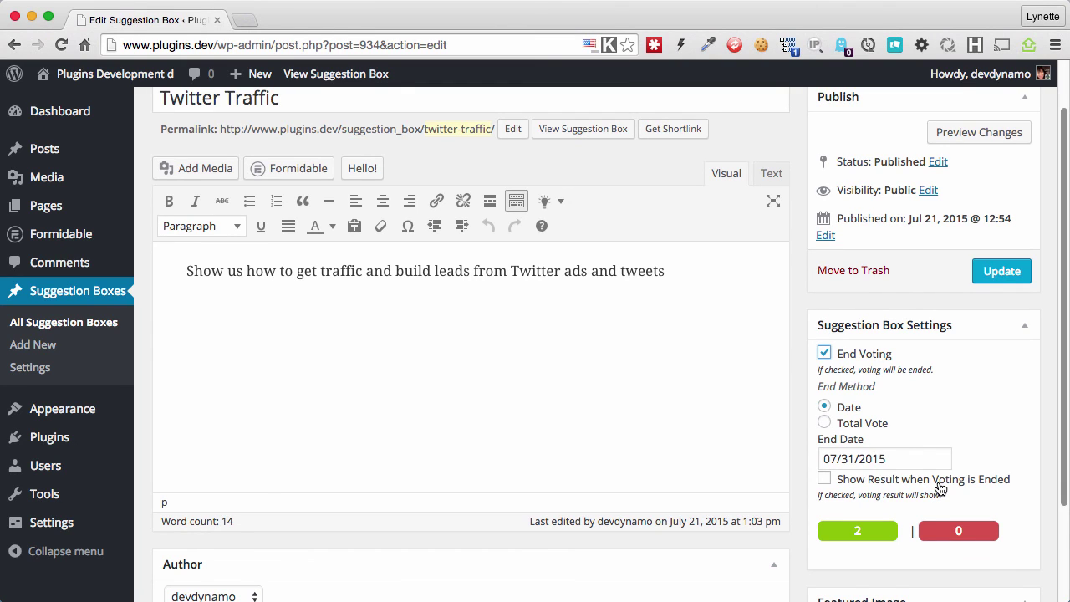
left_click(941, 486)
left_click(1002, 272)
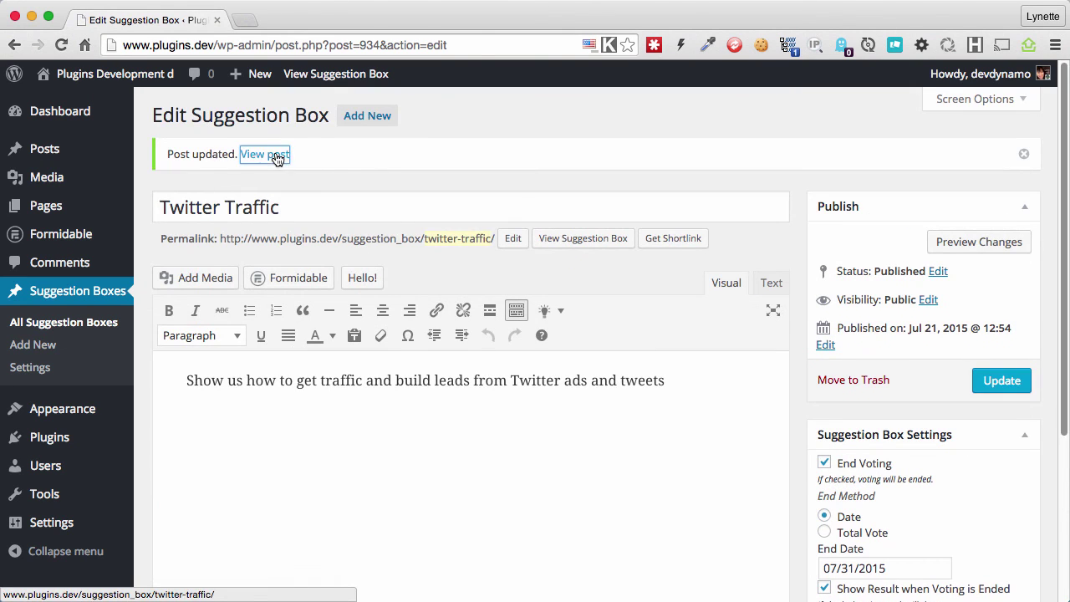
left_click(276, 156)
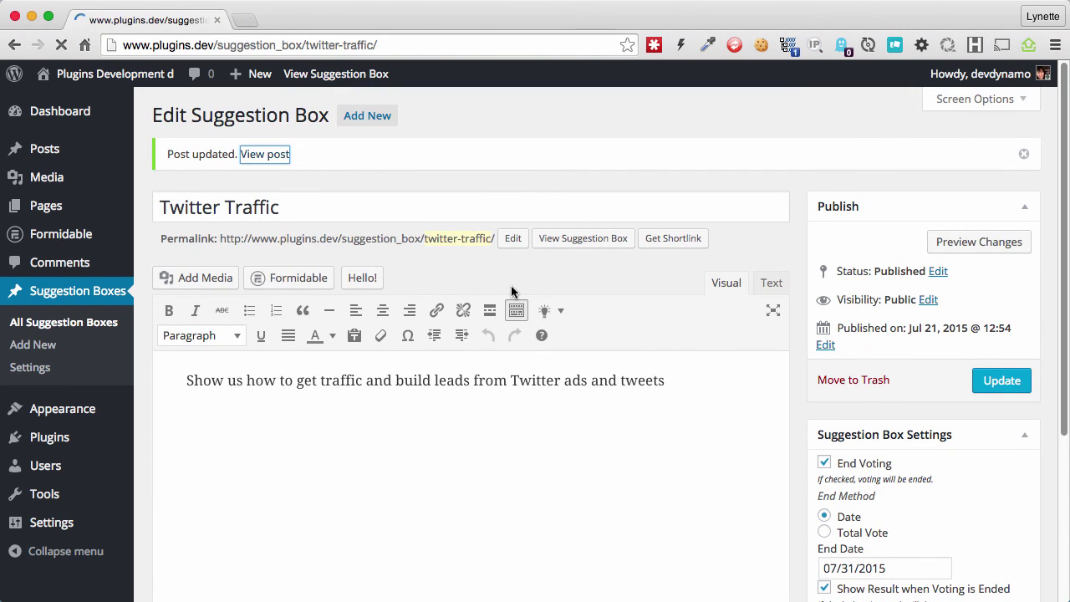